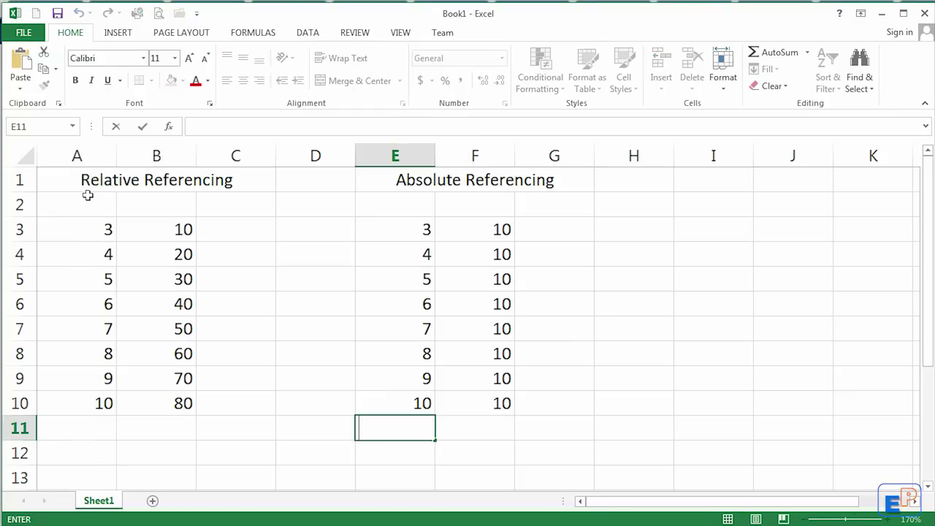
Step: Examine the Relative Referencing and Absolute Referencing tables by highlighting their headings and data ranges
left_click(217, 179)
left_click_drag(218, 179, 544, 180)
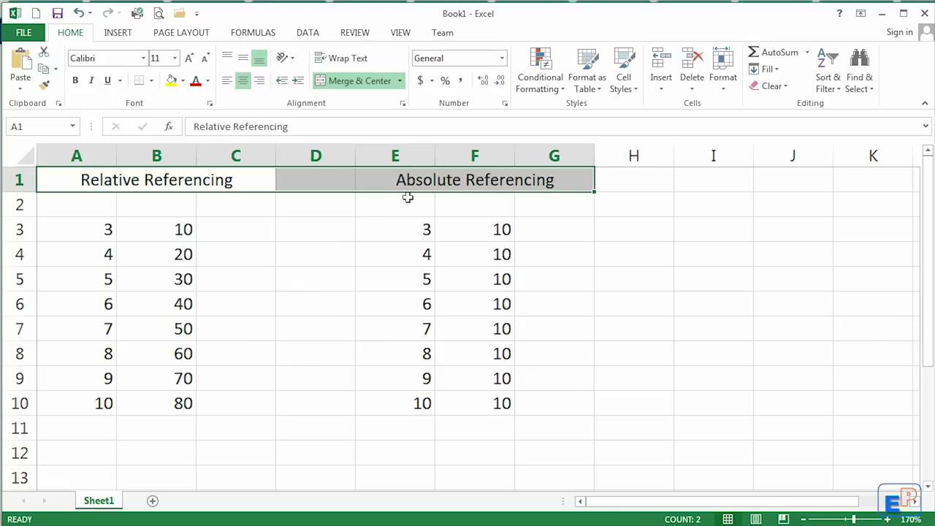
left_click(295, 213)
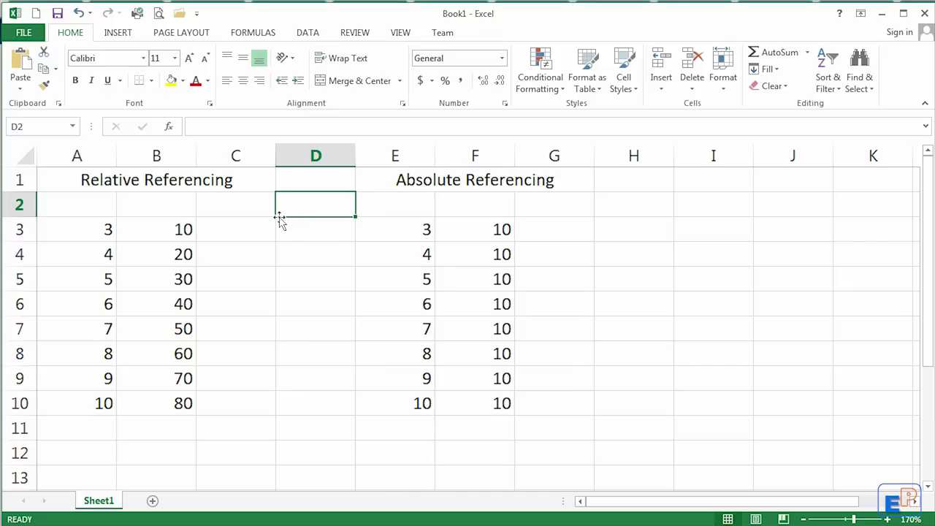
left_click_drag(129, 182, 532, 411)
left_click(315, 230)
left_click(104, 181)
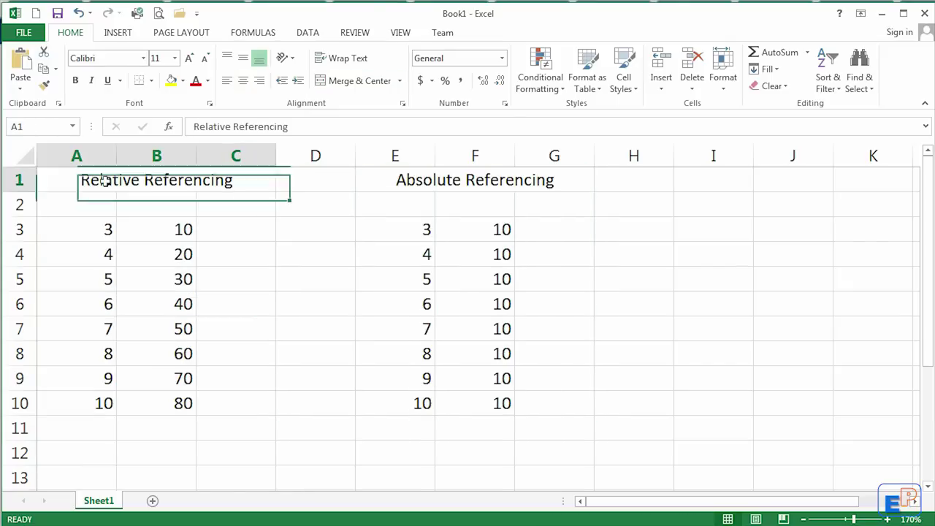
left_click_drag(399, 180, 550, 409)
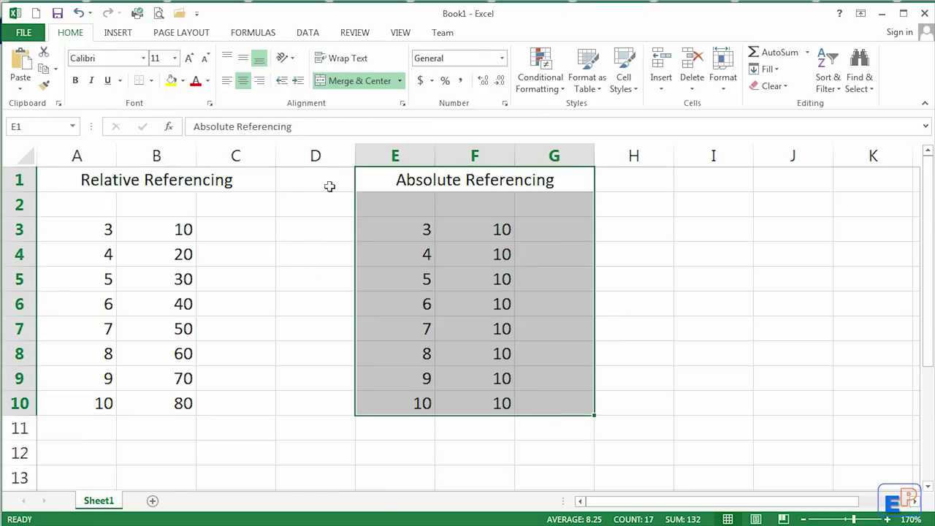
key("ctrl+Home")
left_click(143, 230)
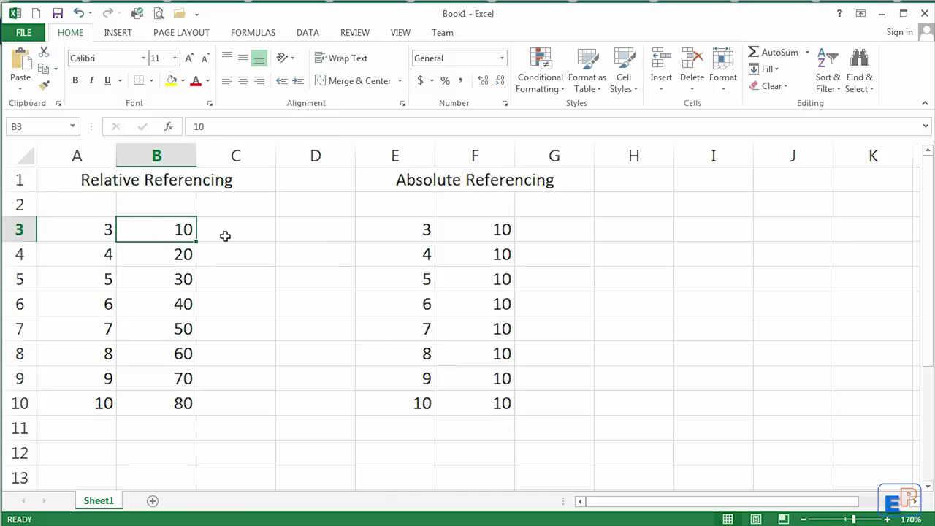
Step: Move through the empty result cells between C3 and C10 and back to C3, checking how the cell address changes
left_click(226, 236)
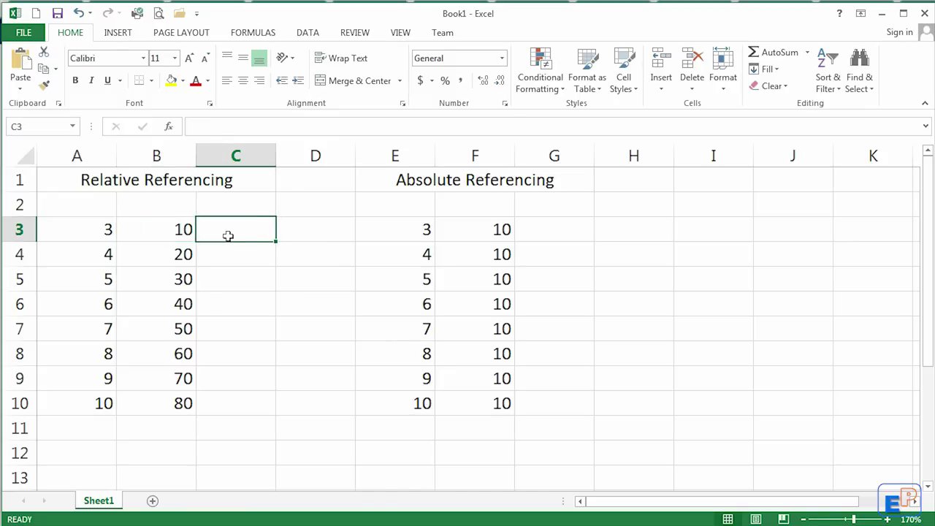
key("Down")
key("Down")
key("Down")
key("Down")
key("Down")
key("Down")
key("Down")
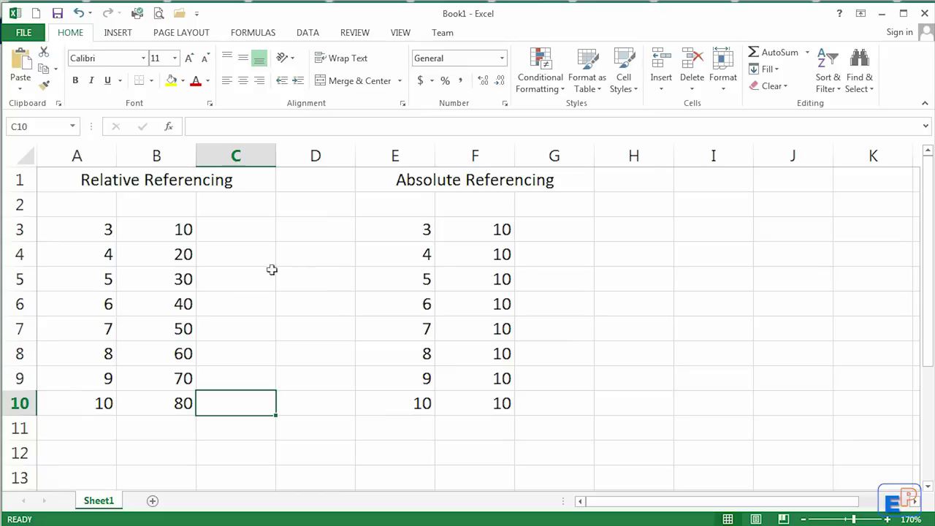
left_click(236, 234)
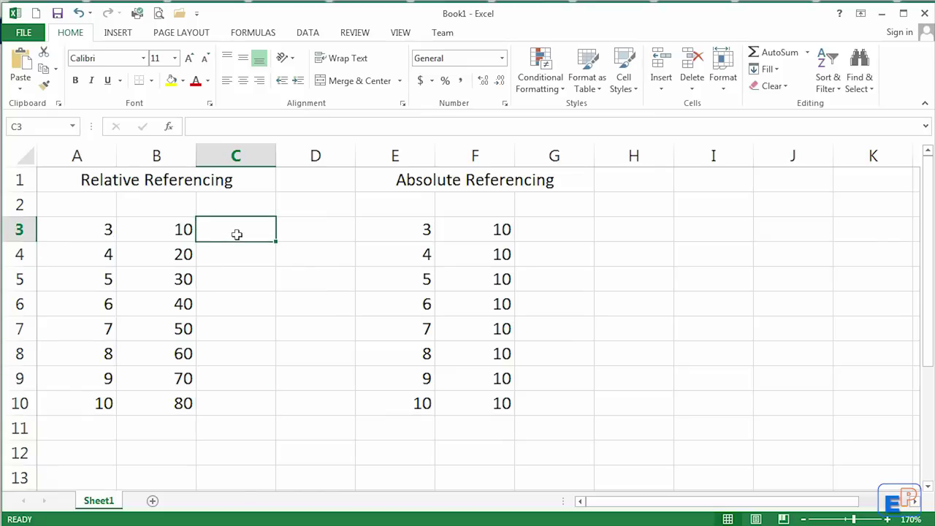
key("Down")
key("Down")
key("Down")
key("Down")
key("Down")
key("Down")
key("Down")
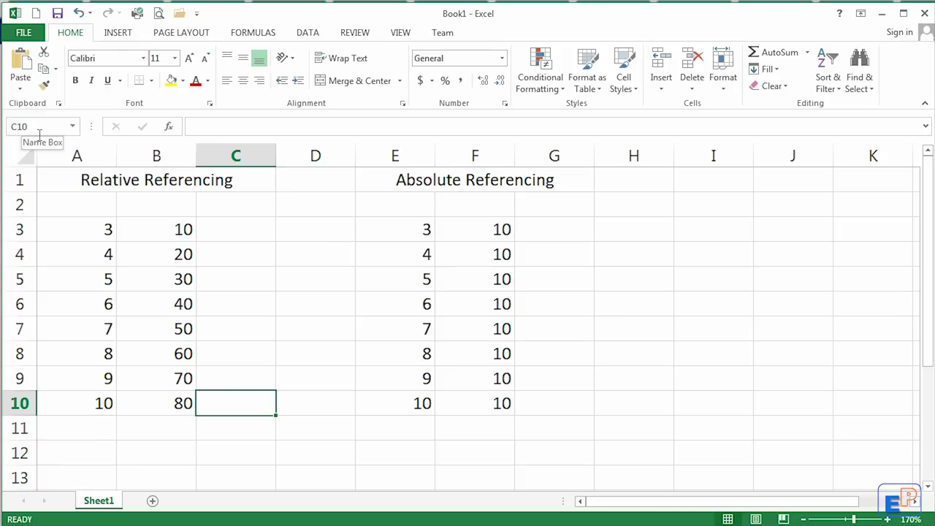
key("Up")
key("Up")
key("Up")
key("Up")
key("Up")
key("Up")
key("Up")
key("Up")
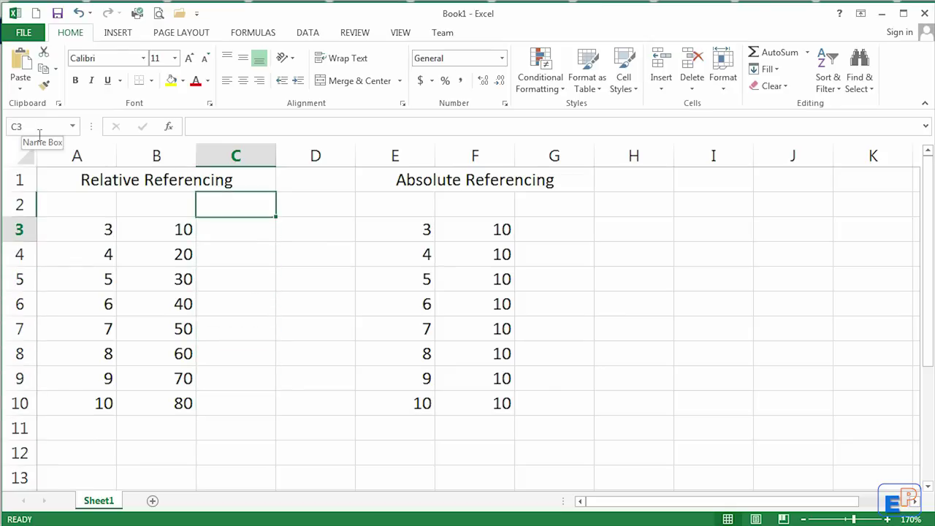
key("Down")
key("Down")
key("Down")
key("Down")
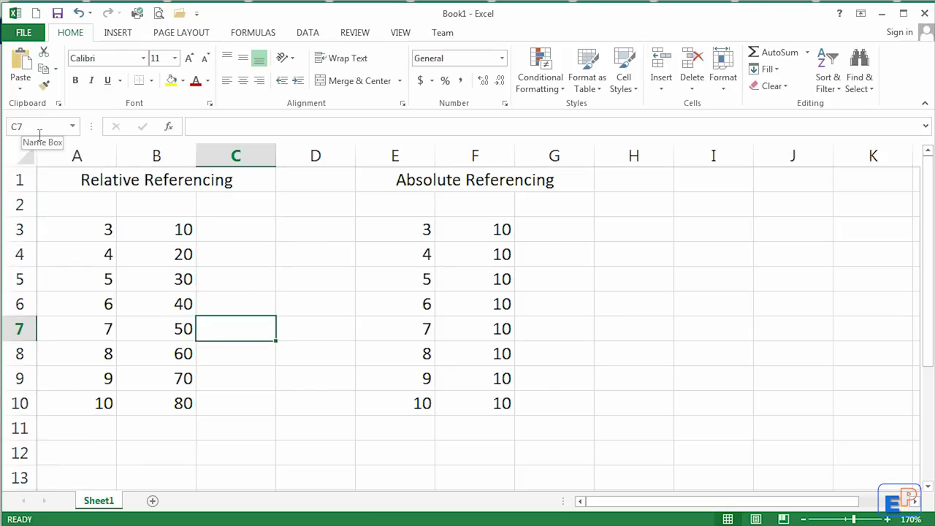
key("Down")
key("Down")
key("Down")
key("Up")
key("Up")
key("Up")
key("Up")
key("Up")
key("Up")
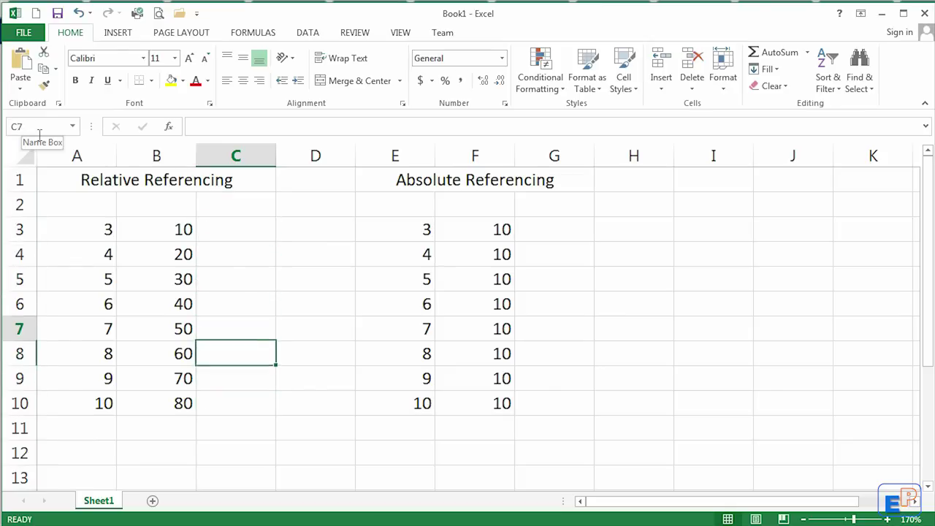
key("Up")
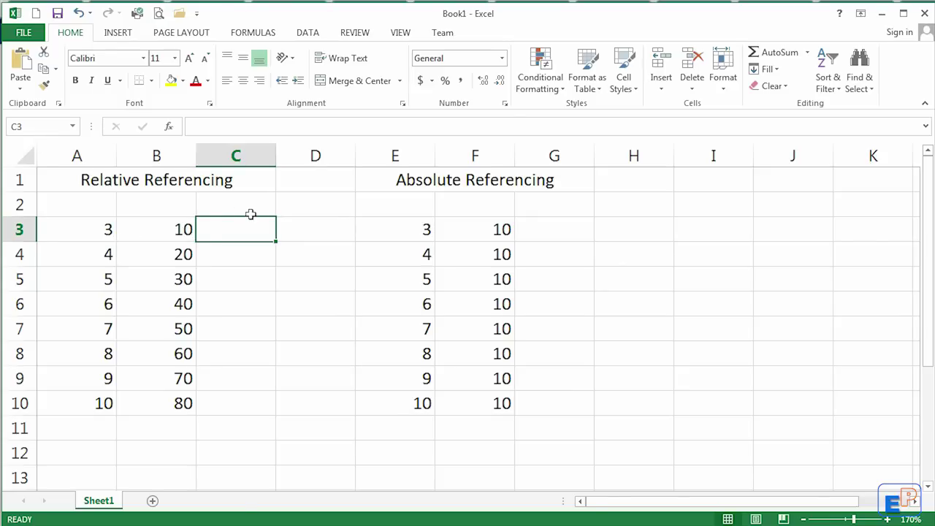
Step: Enter the formula =A3*B3 in cell C3 and fill it down to C10
type("=")
left_click(74, 230)
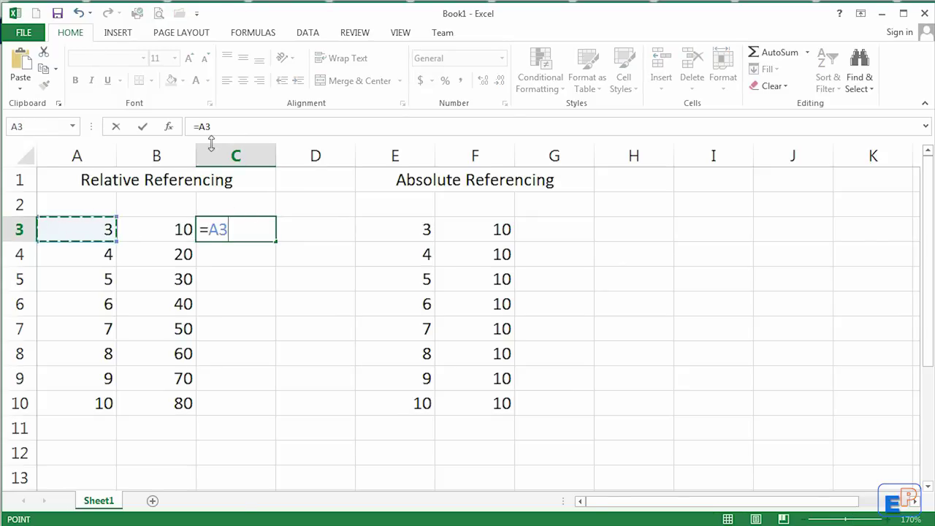
type("*")
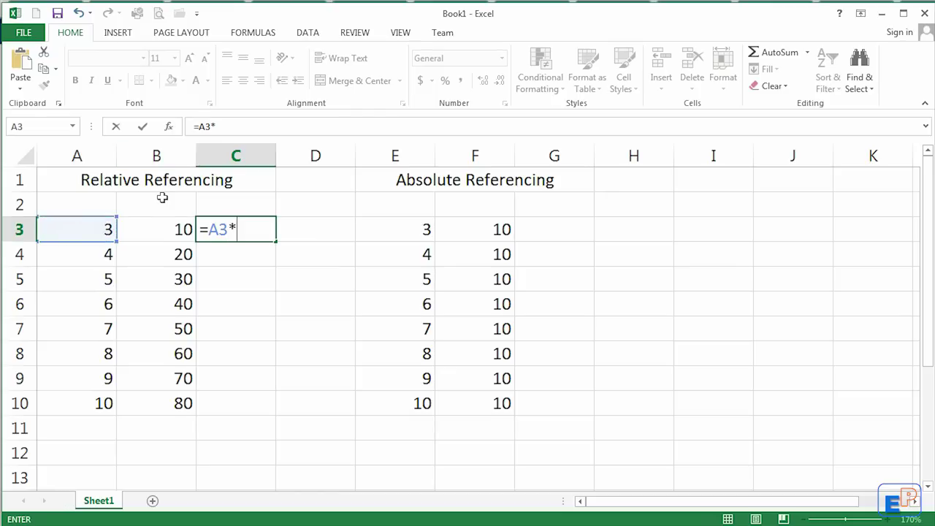
left_click(188, 231)
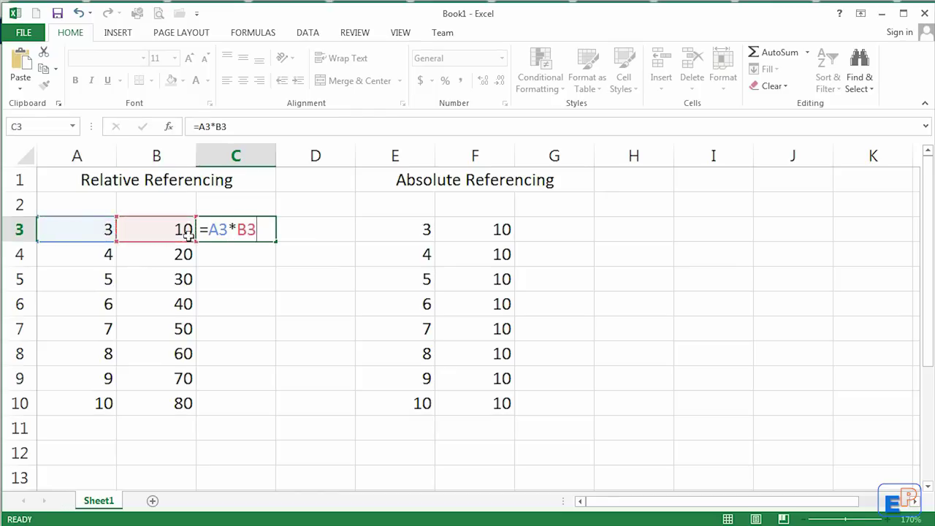
key("Return")
left_click(230, 239)
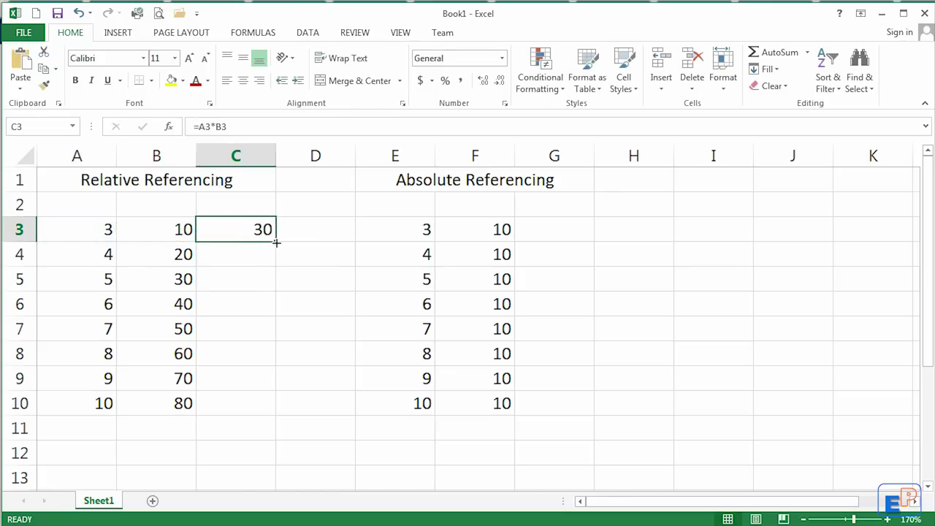
left_click_drag(276, 242, 271, 409)
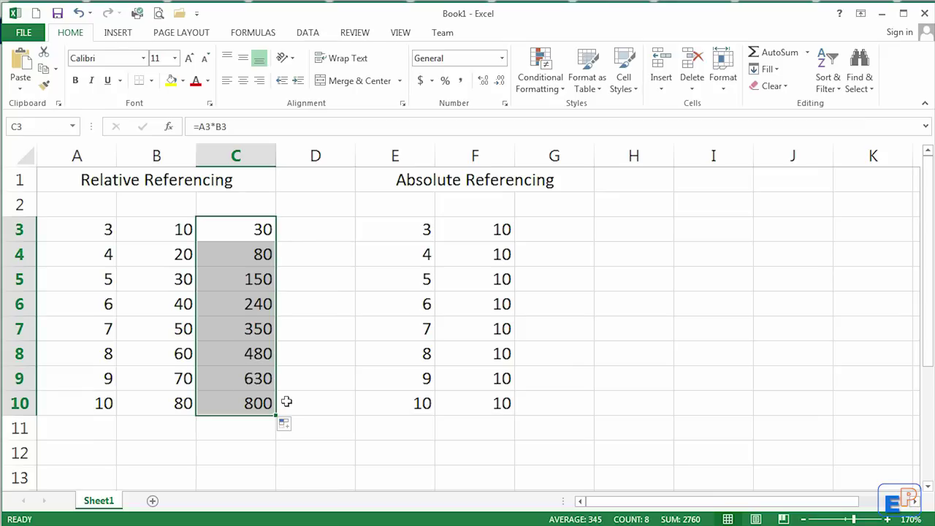
Step: Inspect the formulas in cells C3 through C10 to see how their row references change
left_click(252, 248)
left_click(238, 230)
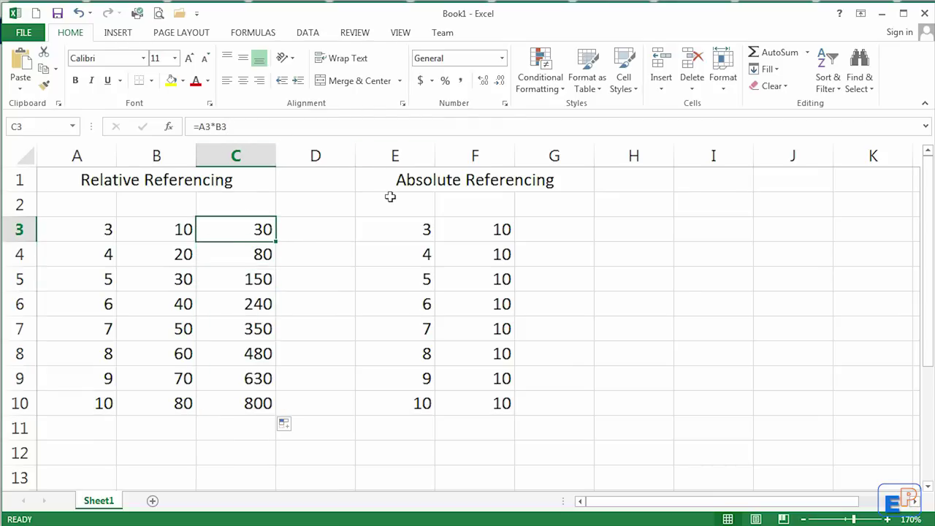
key("Down")
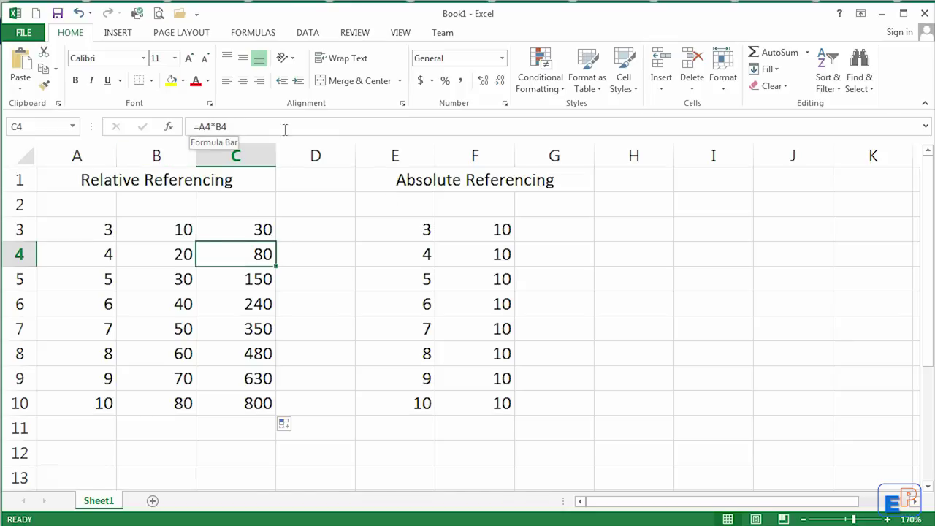
key("Down")
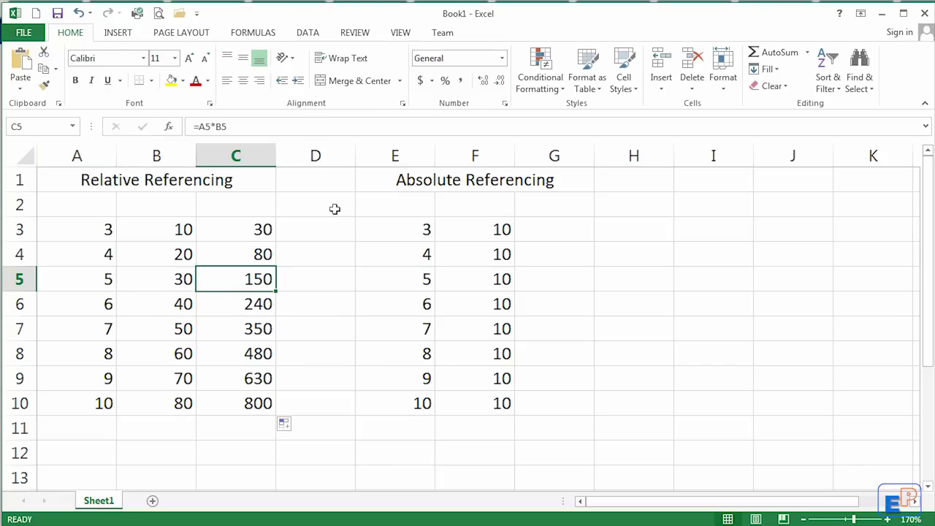
key("Down")
key("Down")
key("Down")
key("Down")
key("Down")
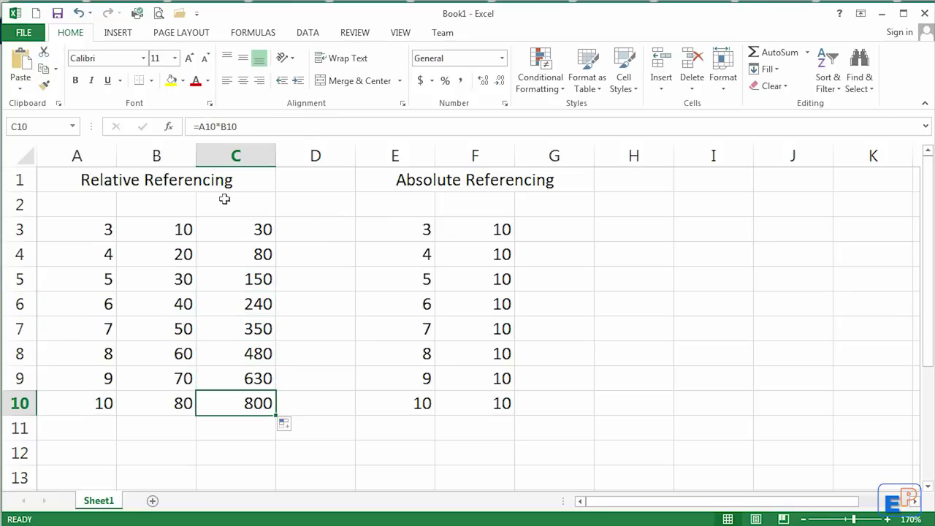
Step: Review row 10, the results in C3:C10 and the whole Relative Referencing table by highlighting each
left_click_drag(95, 402, 239, 406)
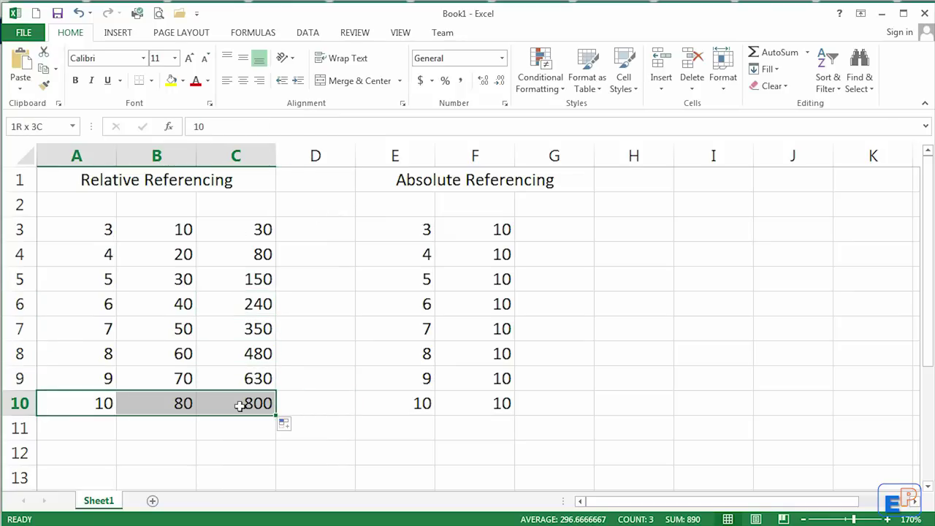
left_click(253, 235)
left_click_drag(252, 235, 246, 398)
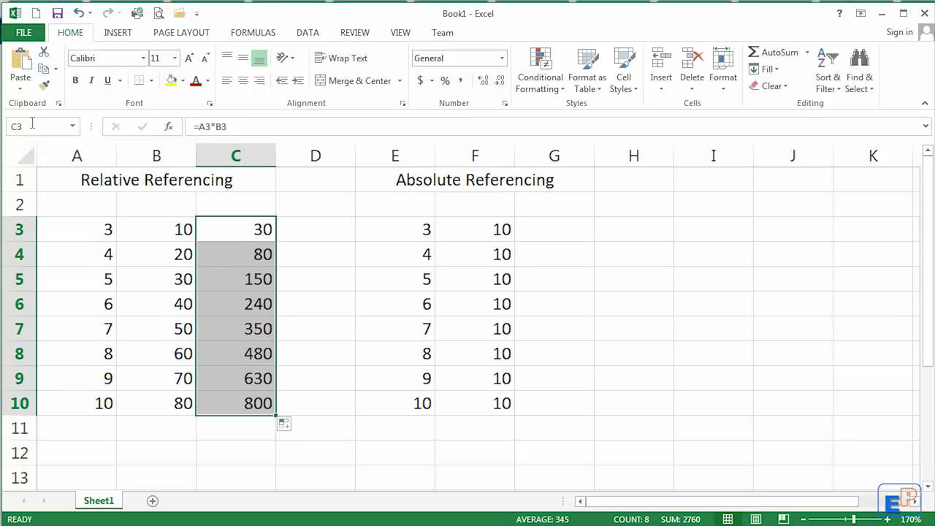
left_click(236, 307)
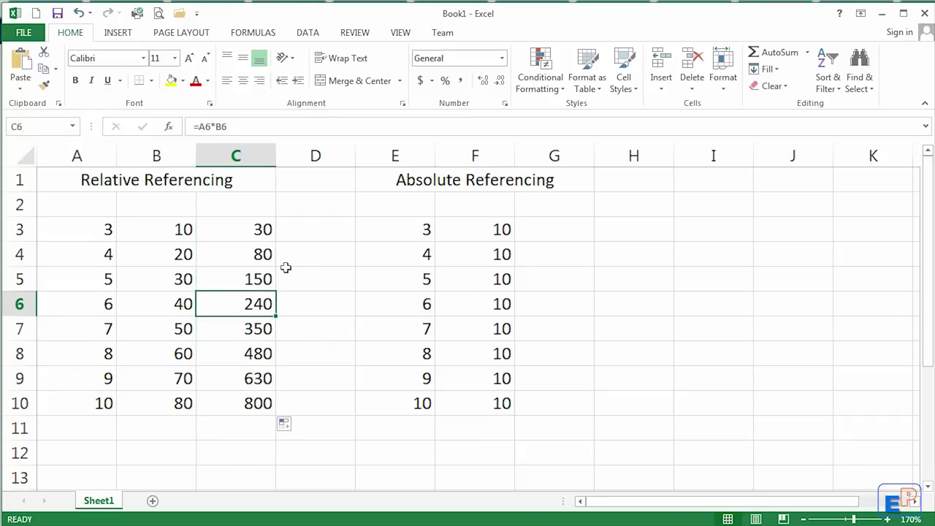
left_click_drag(263, 407, 68, 183)
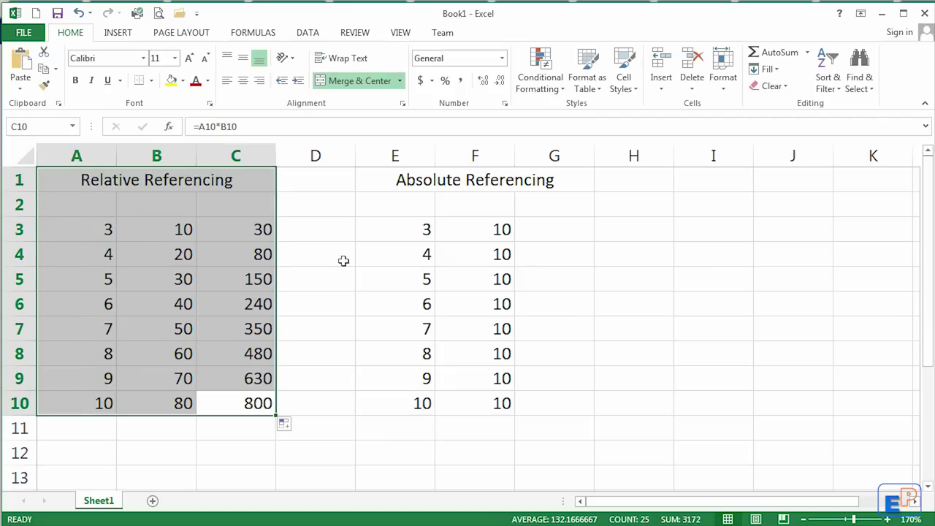
Step: Compare the values in columns E and F of the Absolute Referencing table with column B of the relative table
left_click(413, 180)
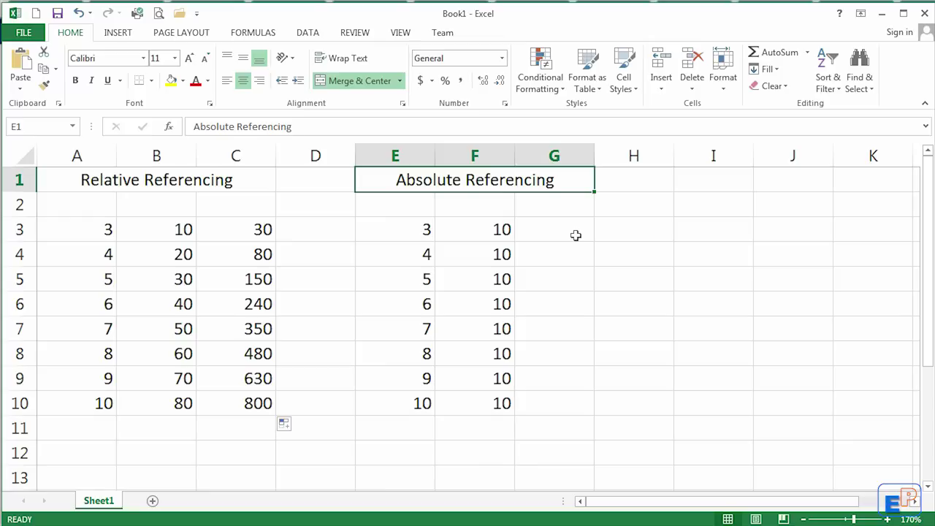
left_click(575, 235)
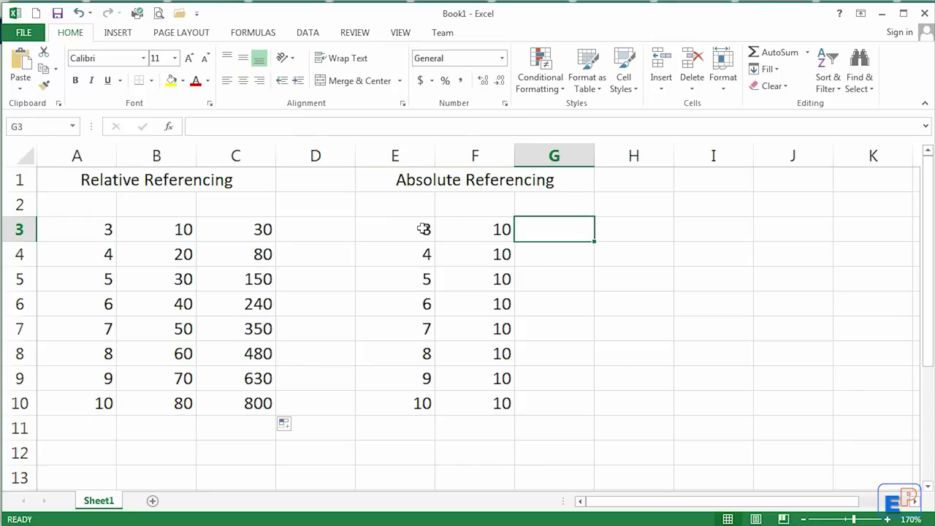
left_click_drag(423, 229, 428, 403)
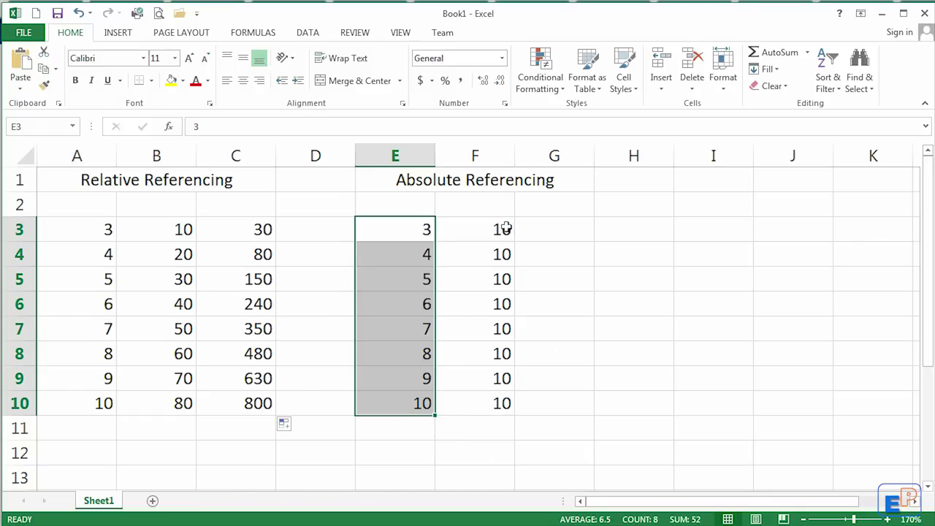
left_click_drag(504, 229, 501, 398)
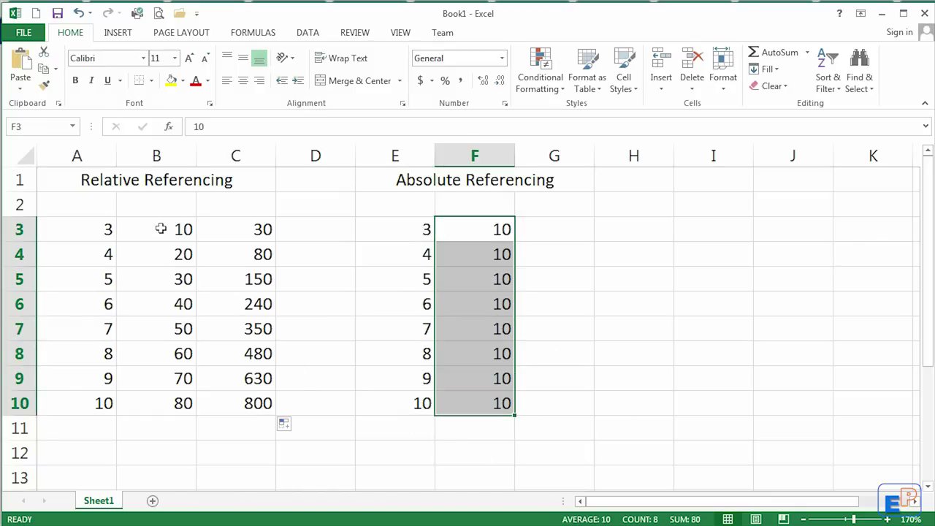
left_click_drag(161, 227, 183, 403)
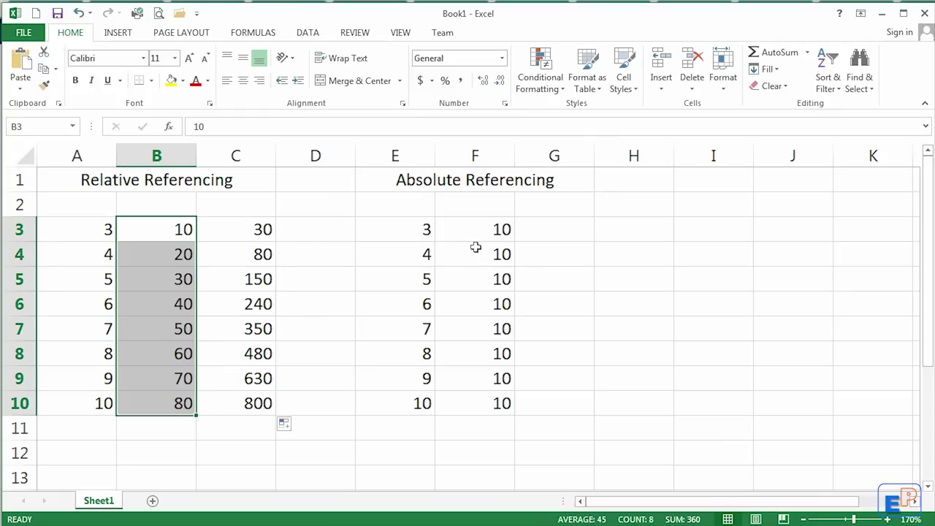
left_click_drag(479, 232, 478, 406)
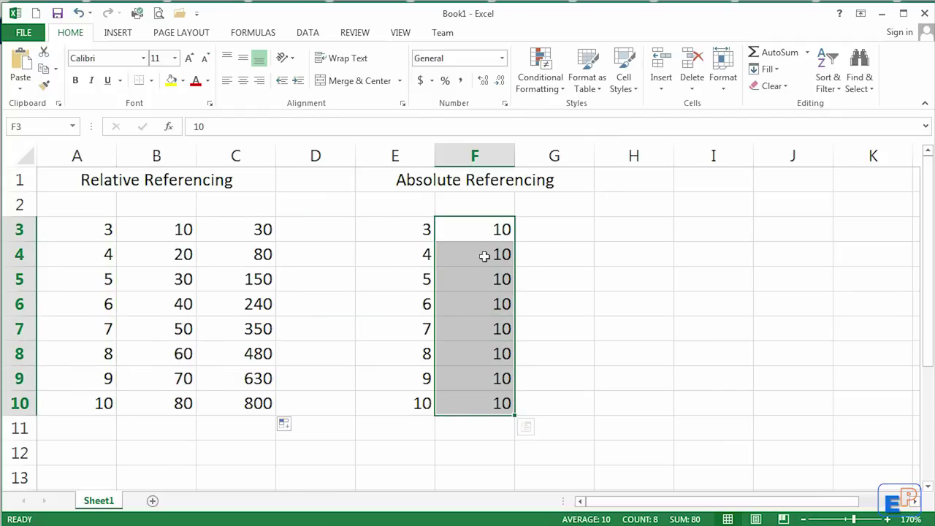
left_click_drag(484, 254, 473, 402)
left_click(484, 300)
left_click_drag(483, 322, 475, 403)
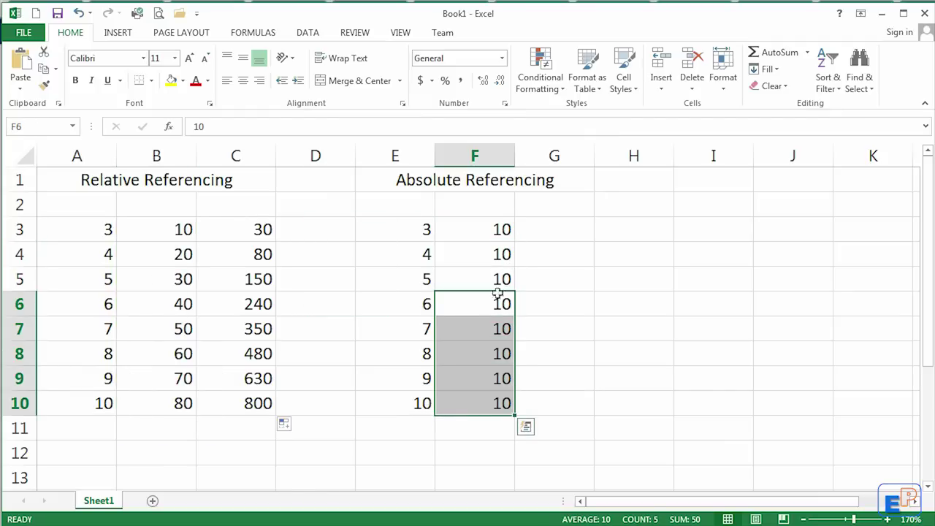
Step: Enter the formula =E3*F3 in cell G3, fill it down to G10 and highlight the filled results
left_click(542, 220)
type("=")
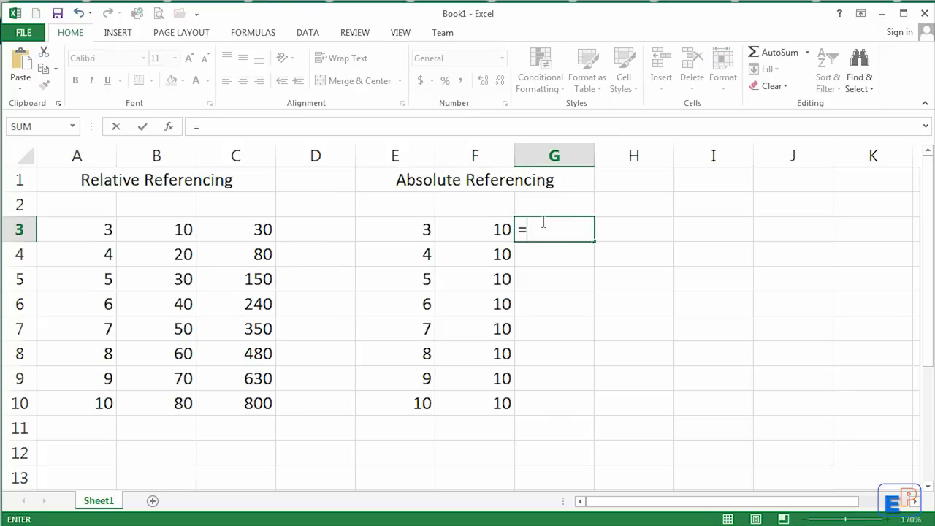
left_click(406, 229)
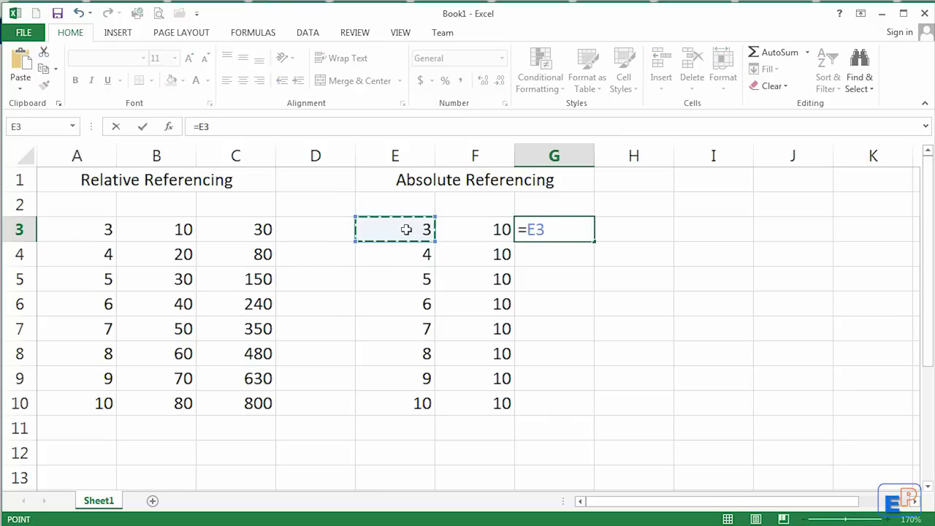
type("*")
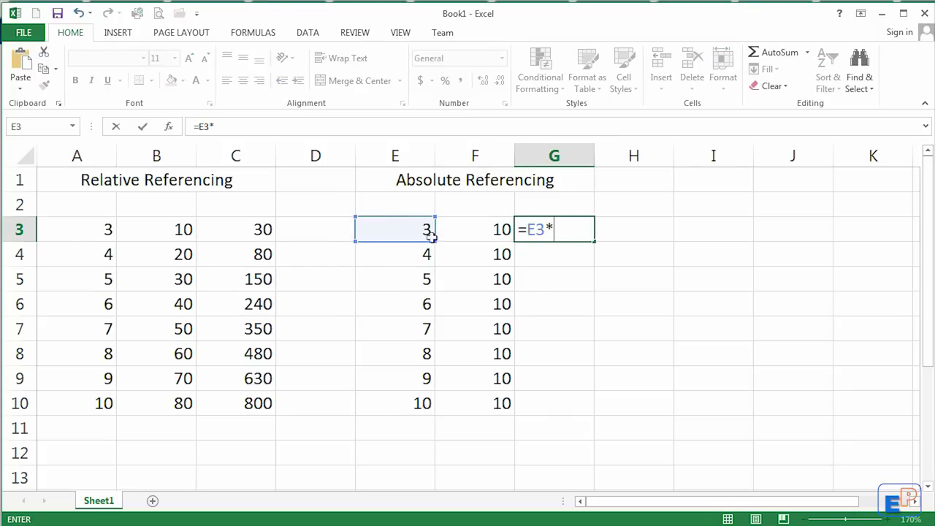
left_click(467, 225)
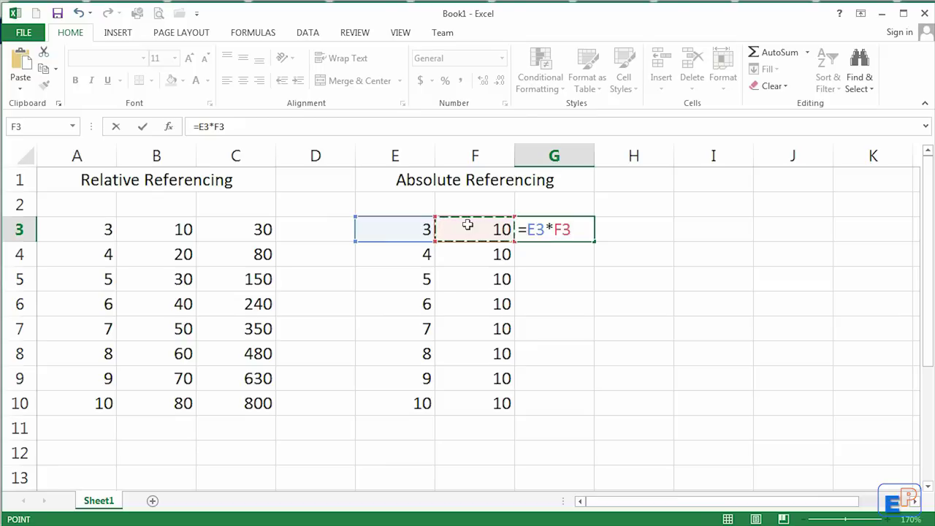
key("Return")
left_click(526, 231)
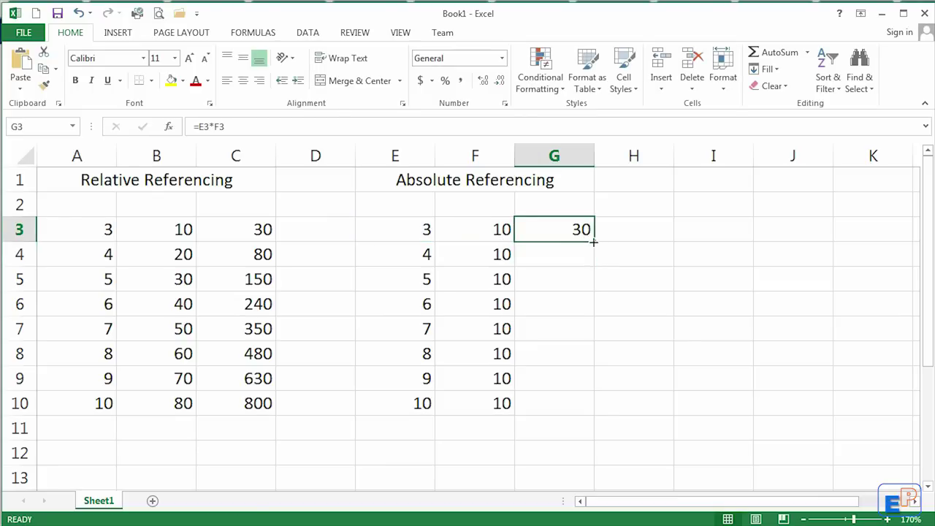
left_click_drag(595, 242, 606, 397)
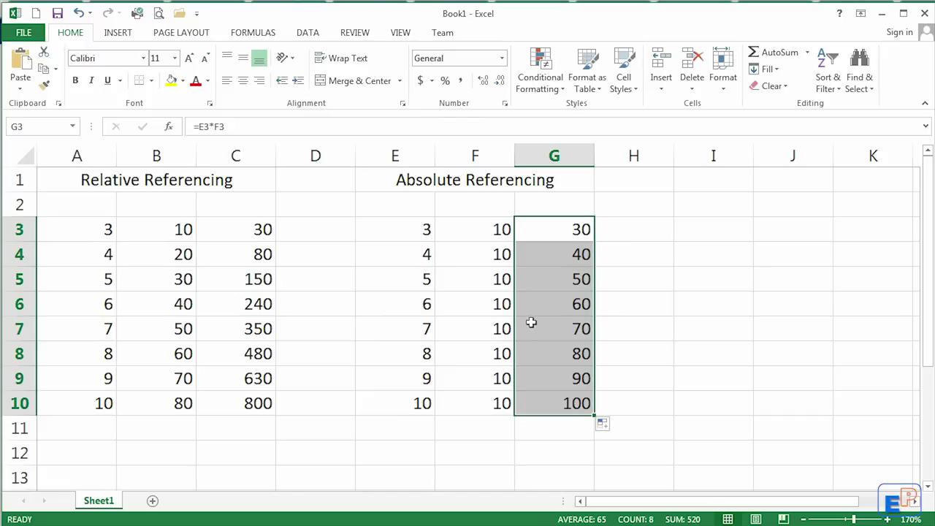
left_click(567, 238)
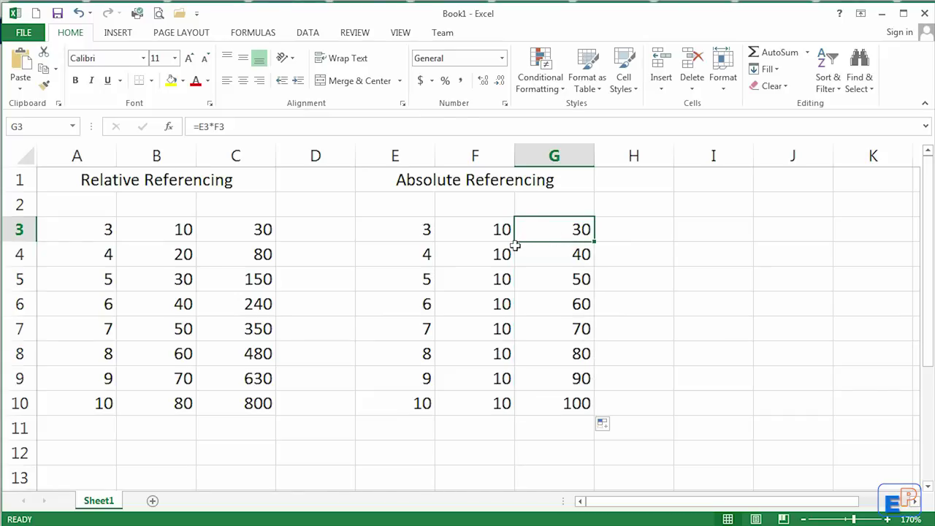
left_click_drag(561, 231, 560, 402)
Step: Set cell F3 to 15 and compare its effect on G3 with the other multipliers in F4:F10
left_click(492, 237)
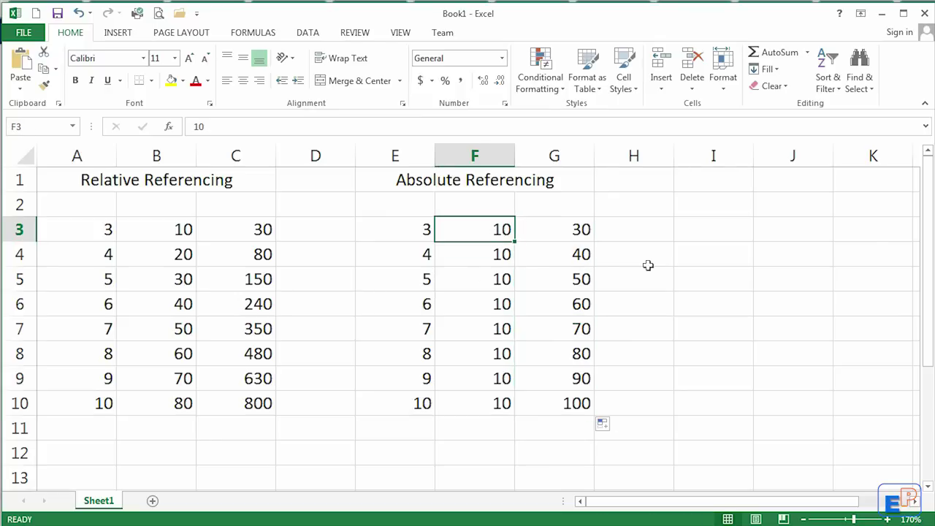
type("15")
key("Return")
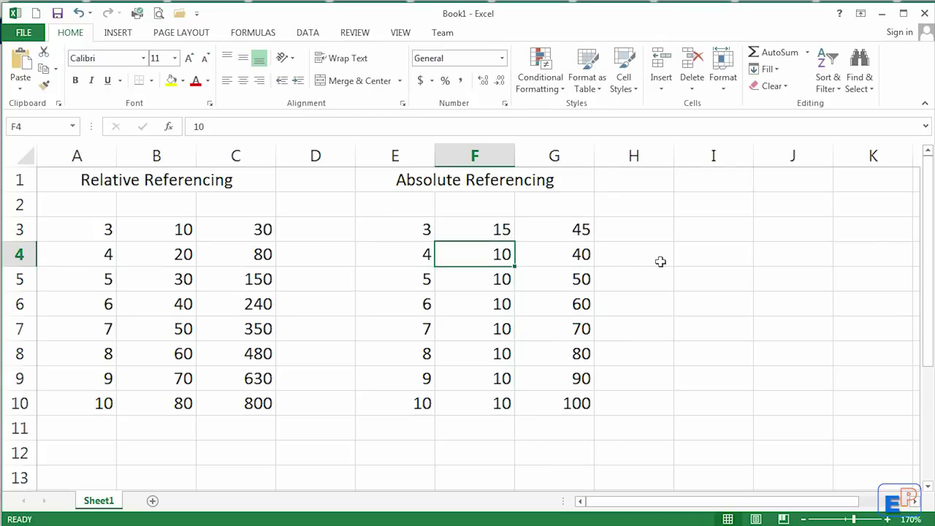
left_click(578, 232)
left_click(493, 226)
left_click(499, 255)
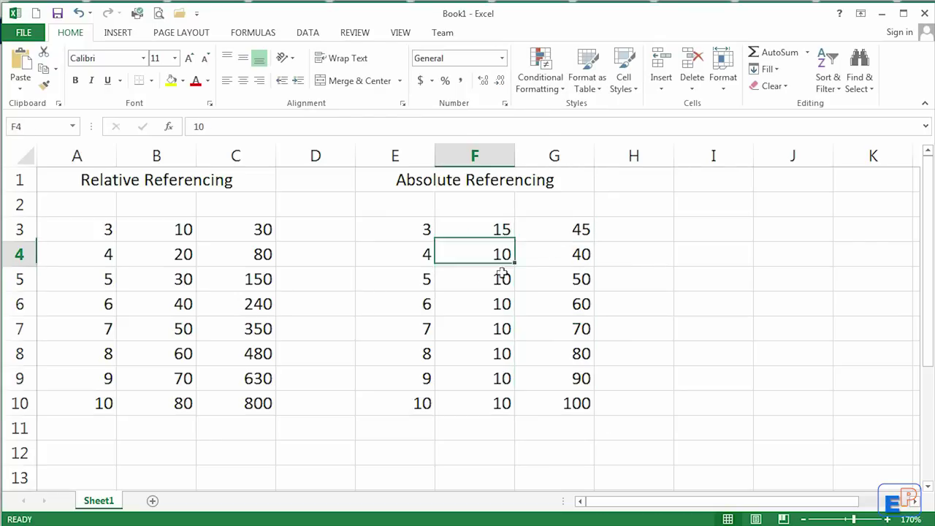
left_click_drag(502, 274, 503, 402)
Step: Set cell F3 back to 10 and check the result in G3
left_click(490, 227)
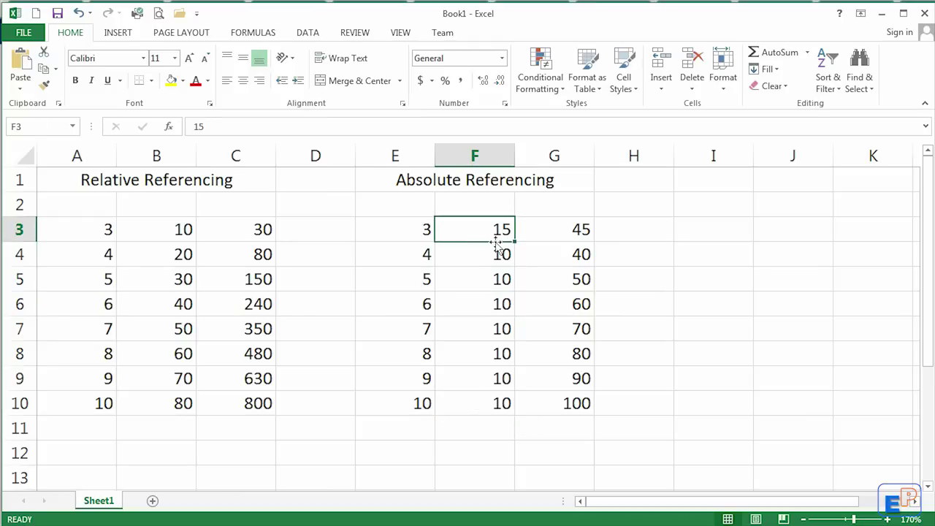
type("10")
key("Return")
left_click(564, 238)
Step: Clear the repeated multipliers in F4:F10 and the formulas in G3:G10
left_click(503, 260)
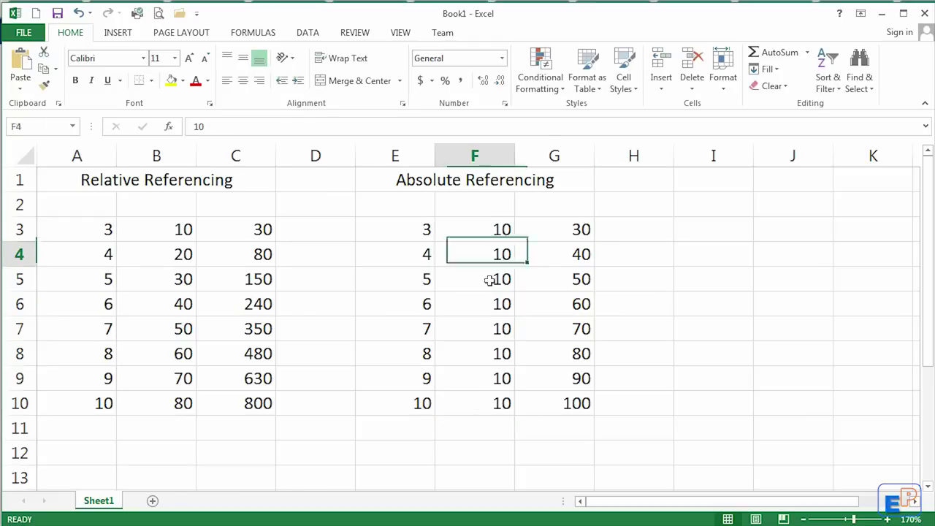
left_click_drag(490, 280, 474, 403)
key("Delete")
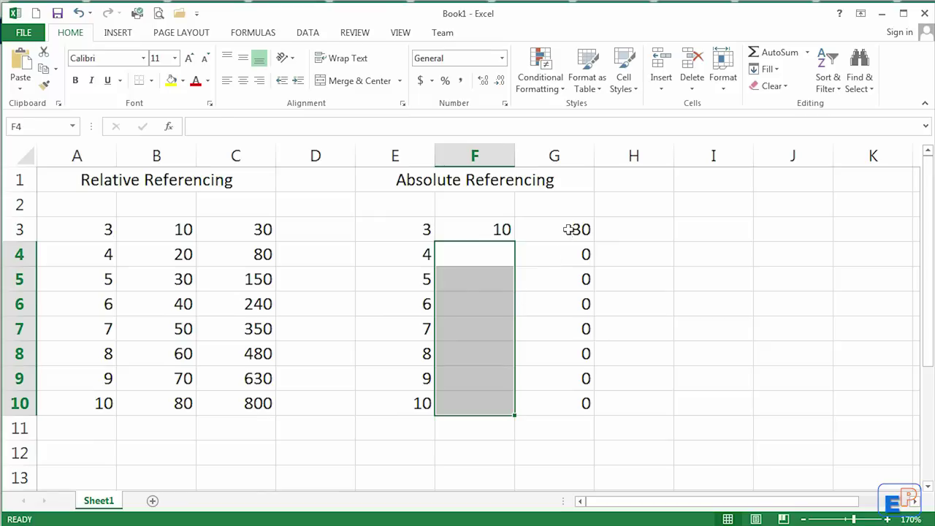
left_click_drag(568, 229, 553, 397)
key("Delete")
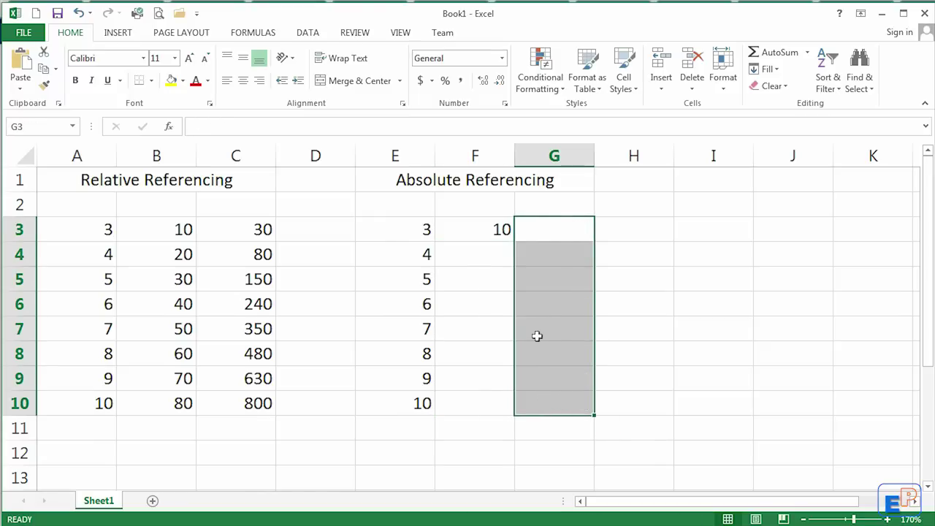
Step: Build the formula =E3*F3 in cell G3, leaving it open for editing
left_click(559, 225)
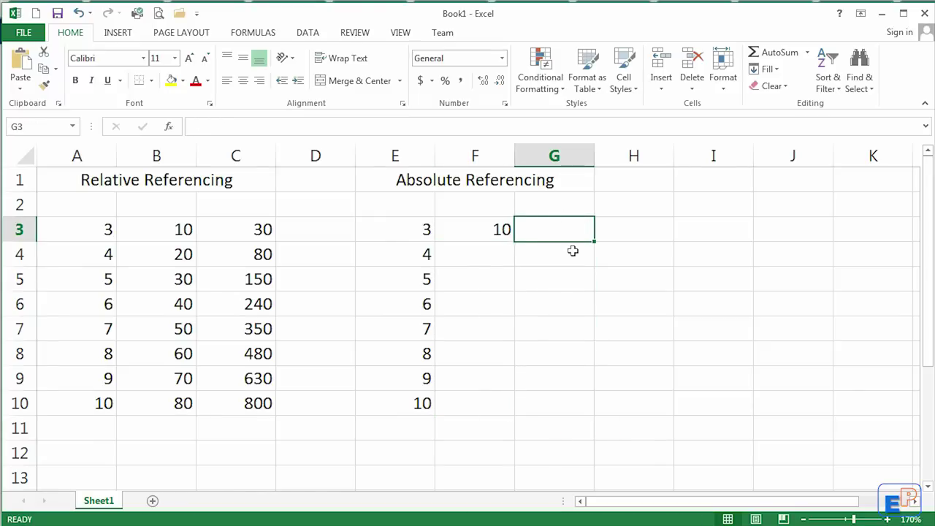
type("=")
left_click(386, 247)
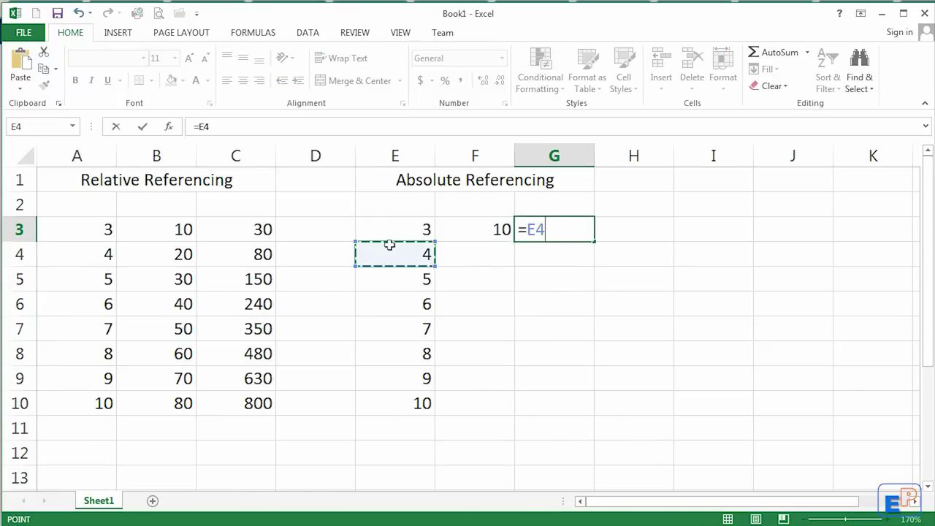
left_click(394, 232)
type("*")
left_click(480, 235)
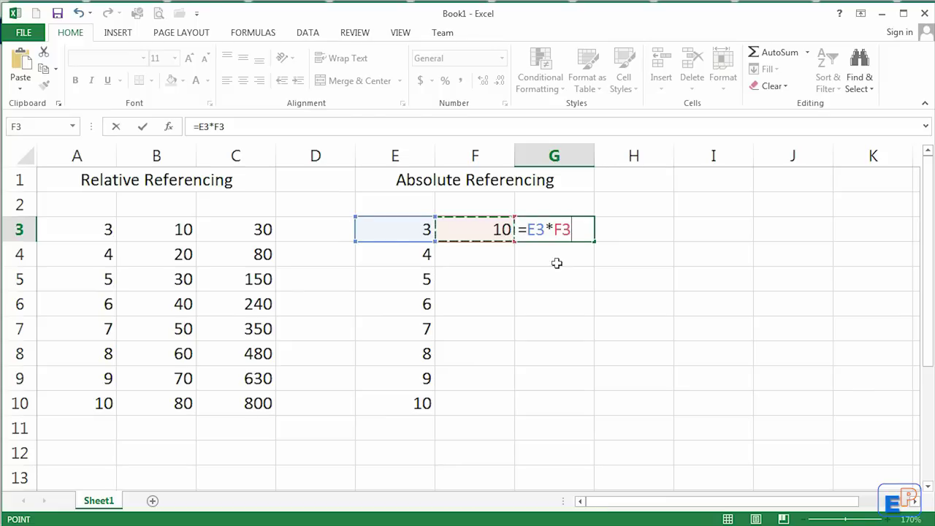
Step: Try adding dollar signs manually to the F3 reference in G3's formula, and delete that reference back to =E3*
left_click(228, 124)
left_click(213, 126)
type("$")
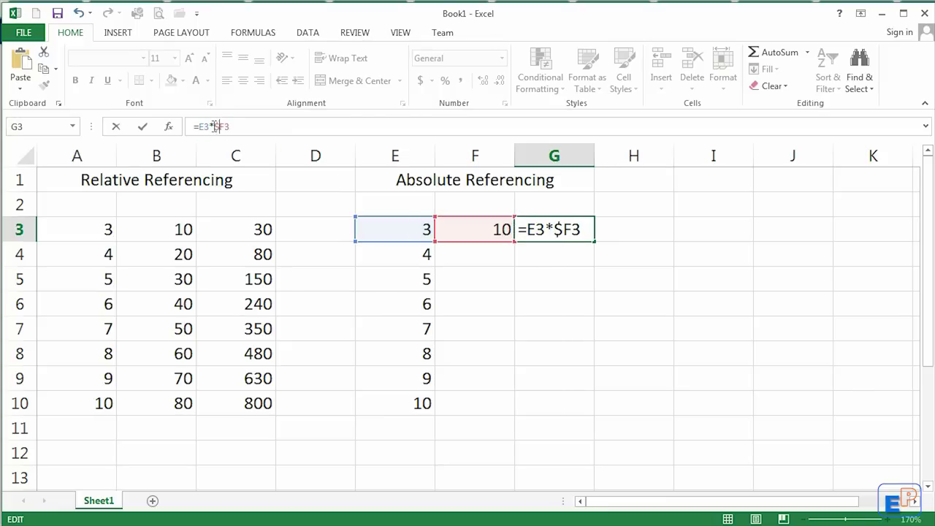
type("$")
key("BackSpace")
left_click(224, 126)
type("$")
key("BackSpace")
key("BackSpace")
key("BackSpace")
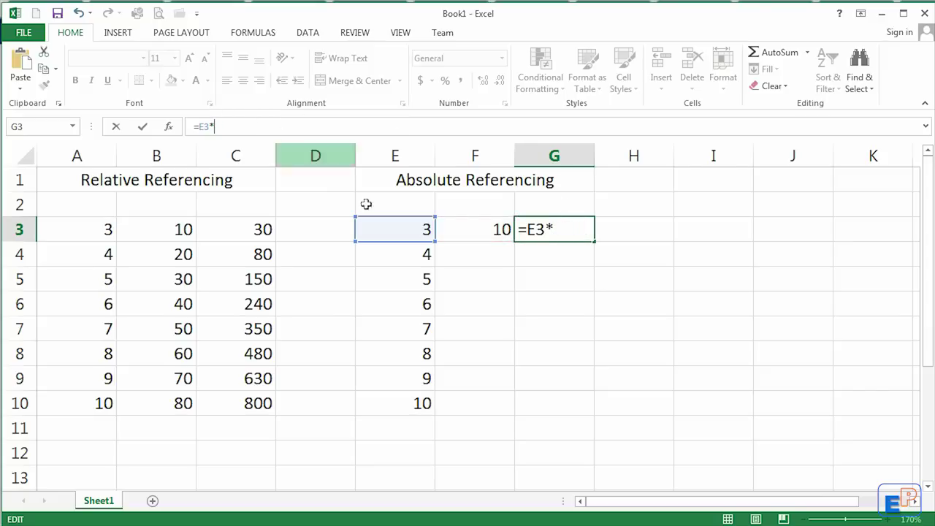
Step: Complete G3's formula as =E3*$F$3 with an absolute reference to F3 and fill it down to G4
left_click(482, 230)
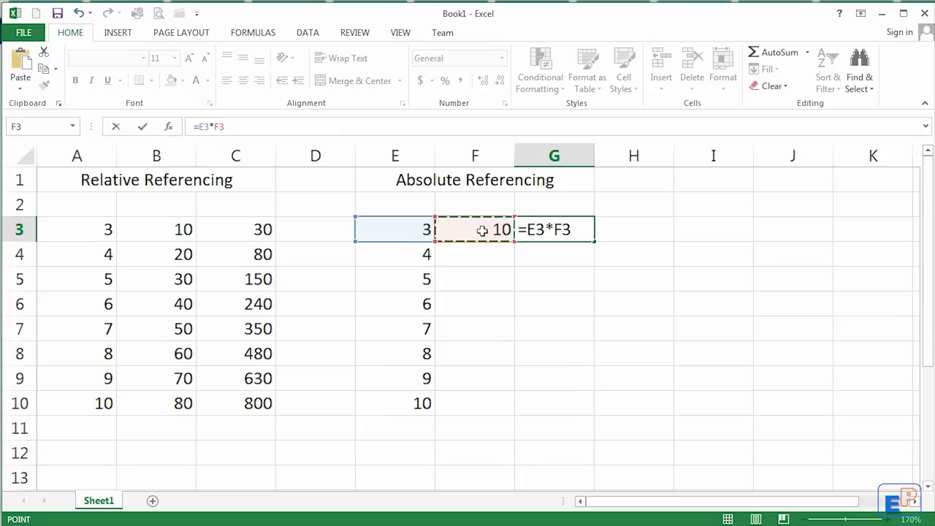
key("F4")
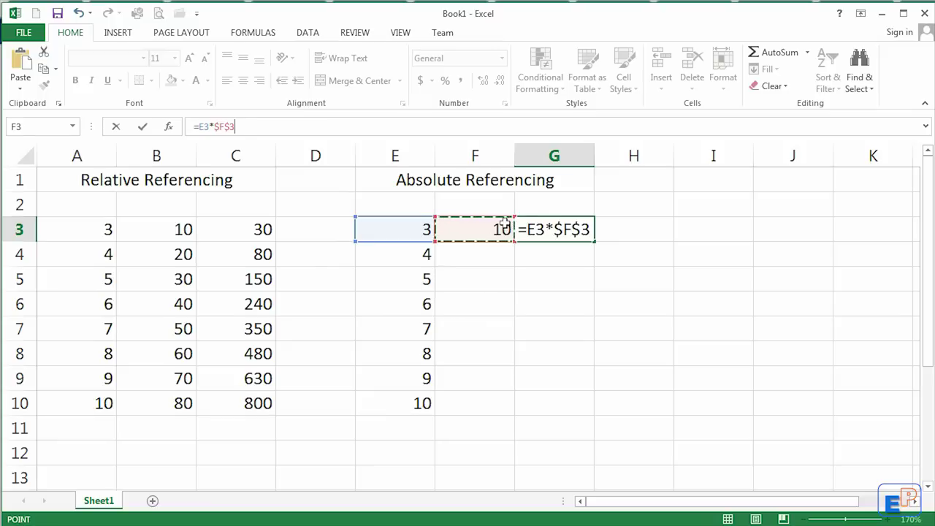
key("Return")
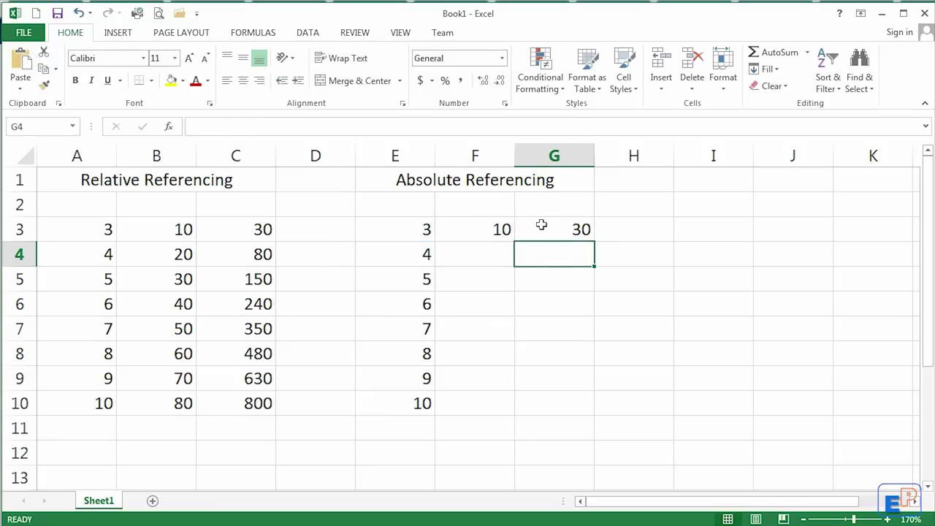
left_click(541, 225)
left_click_drag(595, 243, 594, 267)
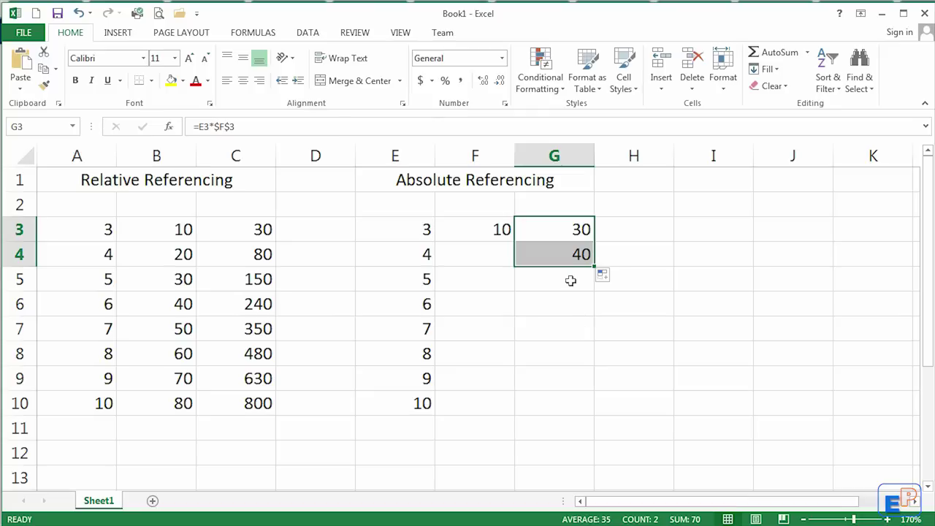
Step: Check the relative reference in G4's formula and fill that formula down to G10
left_click(574, 253)
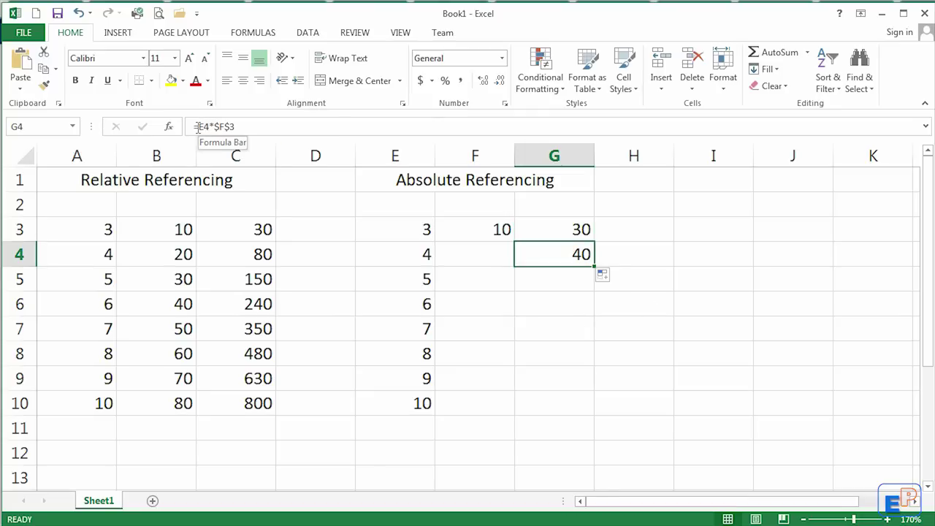
left_click_drag(197, 127, 207, 128)
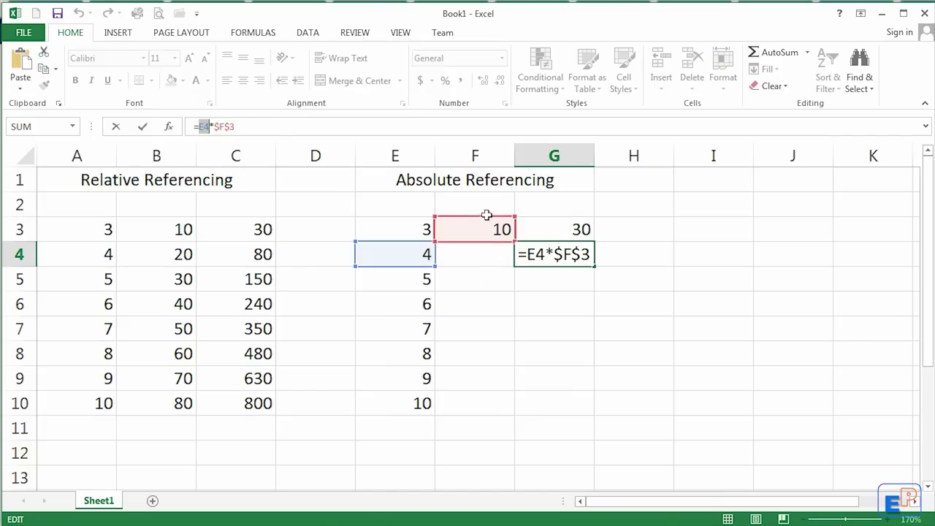
key("Return")
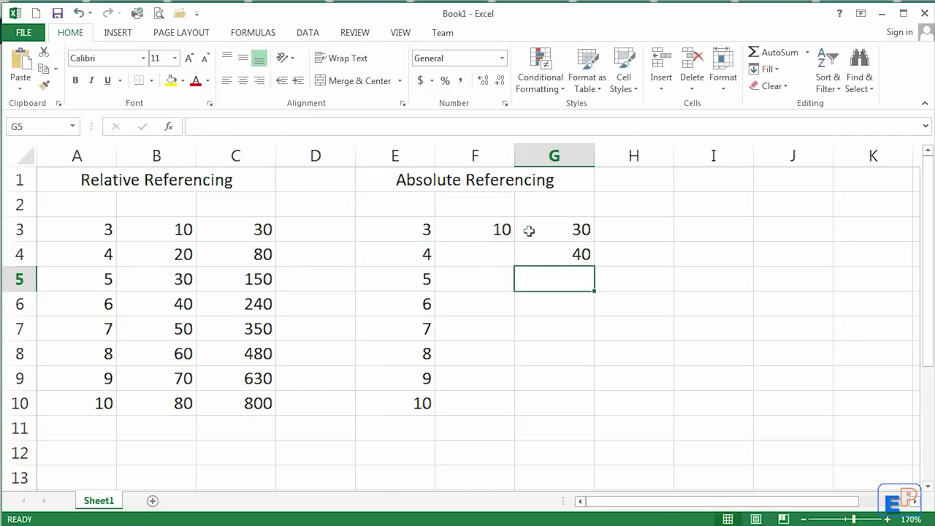
left_click(560, 255)
left_click_drag(594, 267, 592, 410)
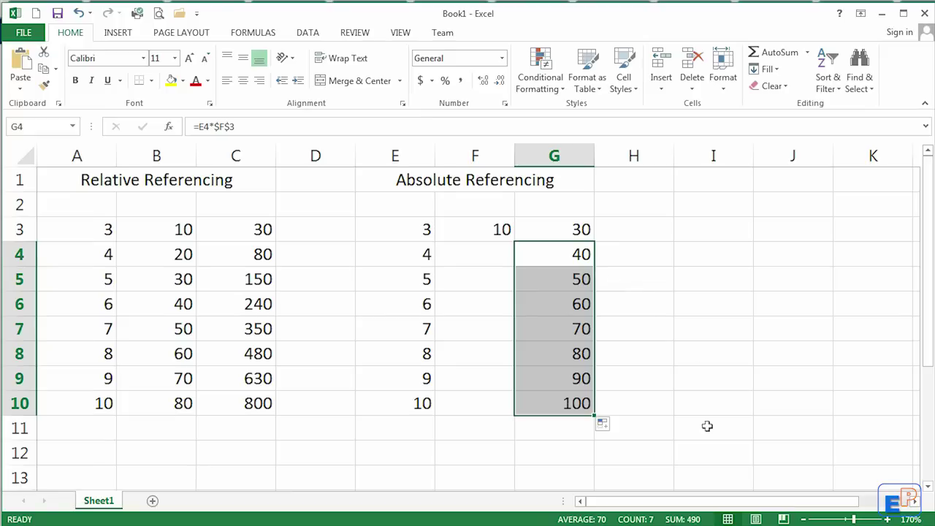
Step: Inspect the formulas from G10 up to G3, comparing the column E reference with the absolute reference to F3
left_click(568, 403)
left_click_drag(567, 263, 569, 407)
left_click(566, 398)
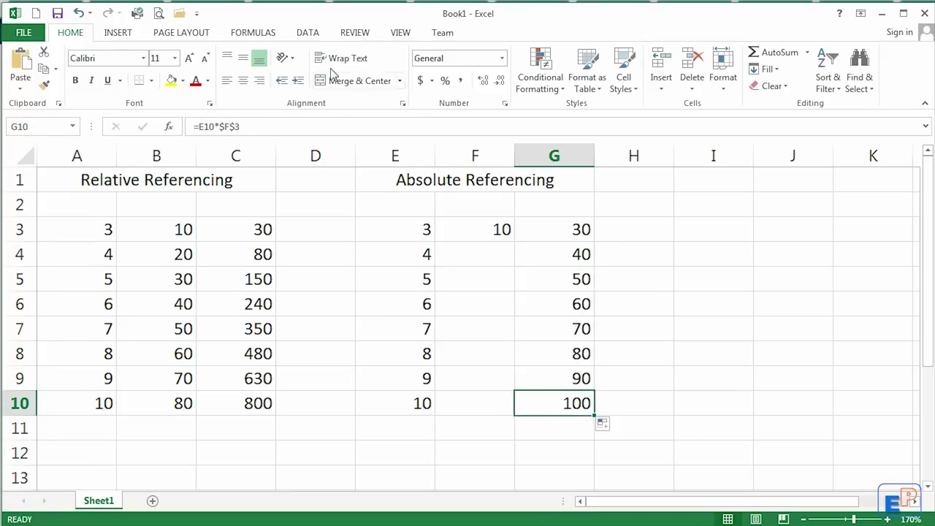
left_click(215, 126)
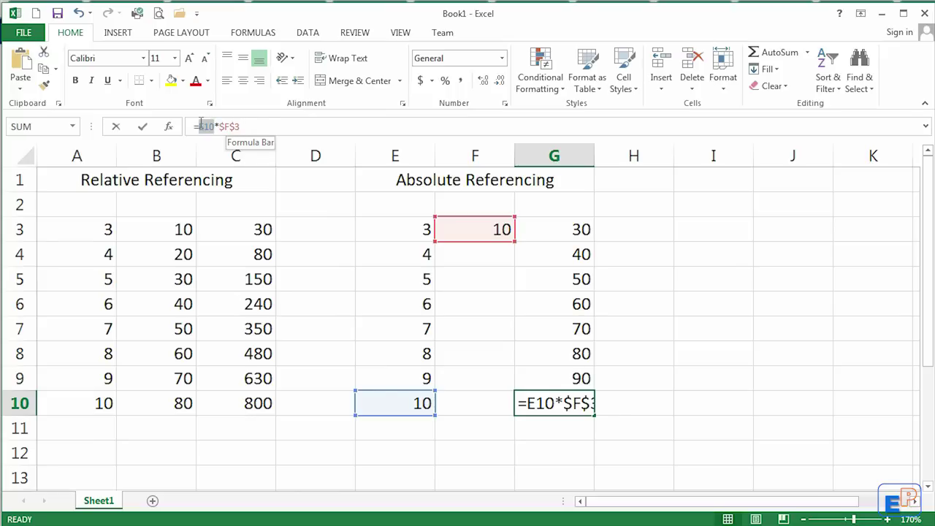
double_click(205, 127)
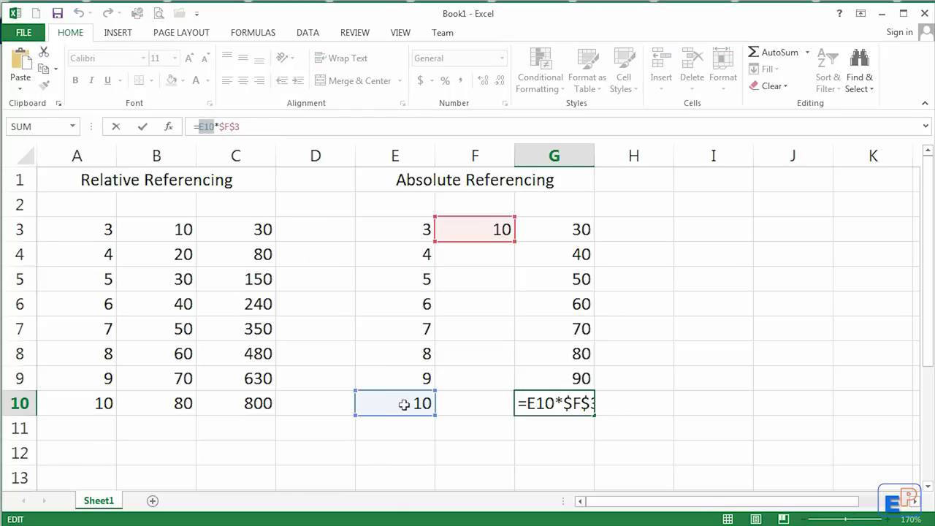
left_click(547, 379)
left_click(562, 354)
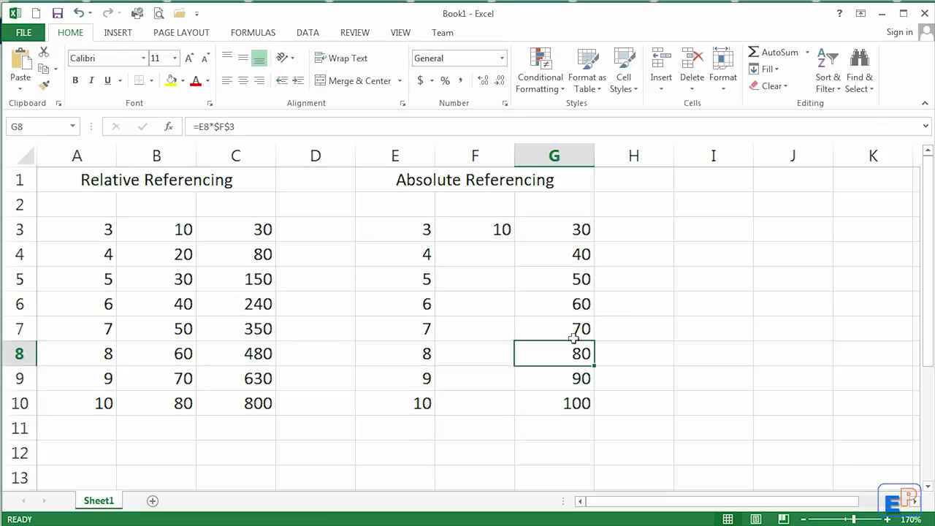
left_click(575, 325)
left_click(576, 301)
left_click(576, 276)
left_click(575, 252)
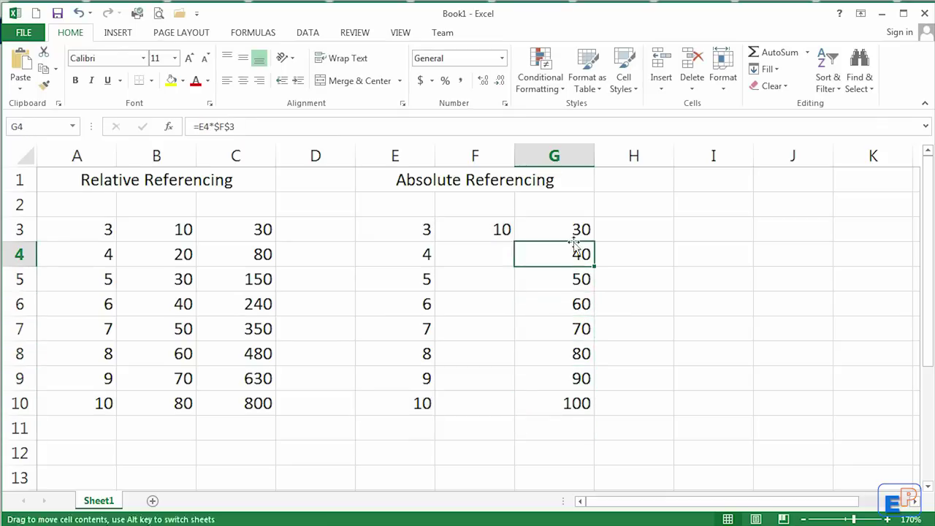
left_click(539, 221)
Step: Set cell F3 to 15 and highlight the results in G3:G10
left_click(489, 230)
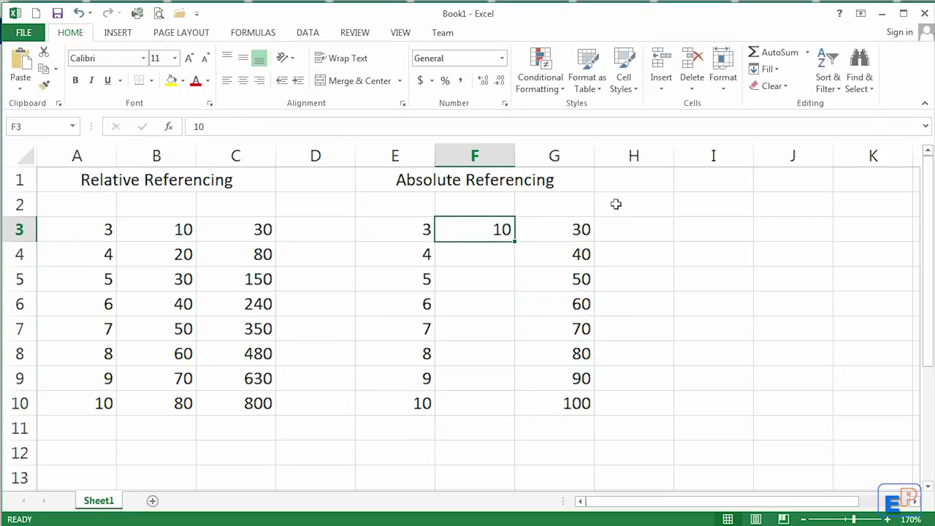
type("15")
key("Return")
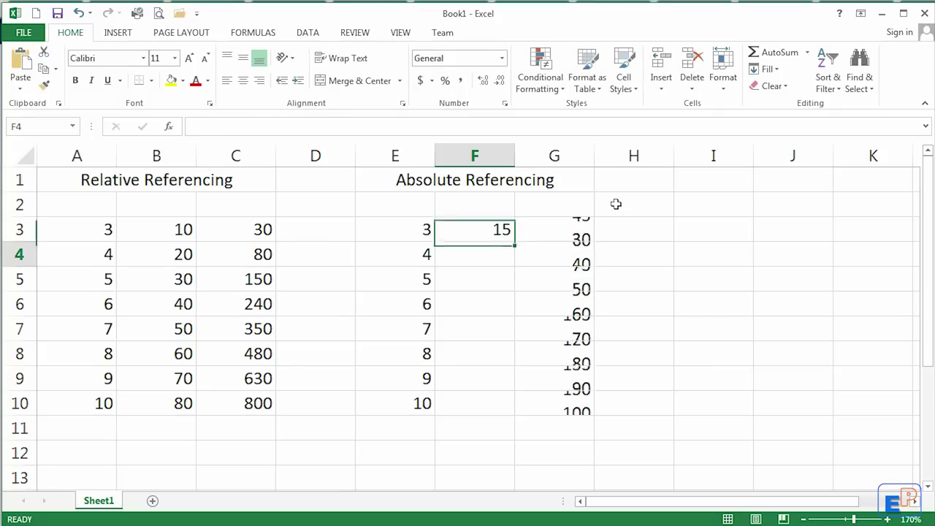
left_click_drag(583, 398, 576, 238)
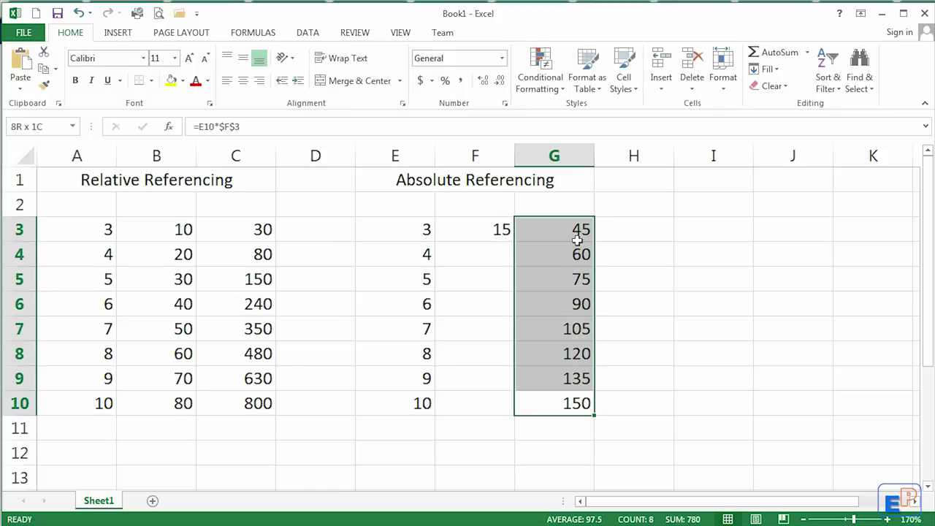
Step: Set cell F3 to 100 and highlight the products in G3:G10
left_click(488, 229)
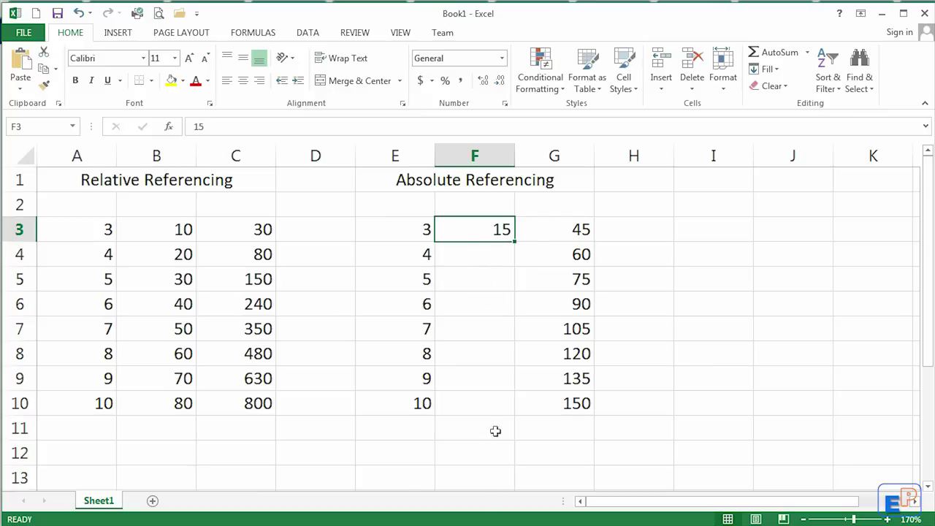
type("100")
key("Return")
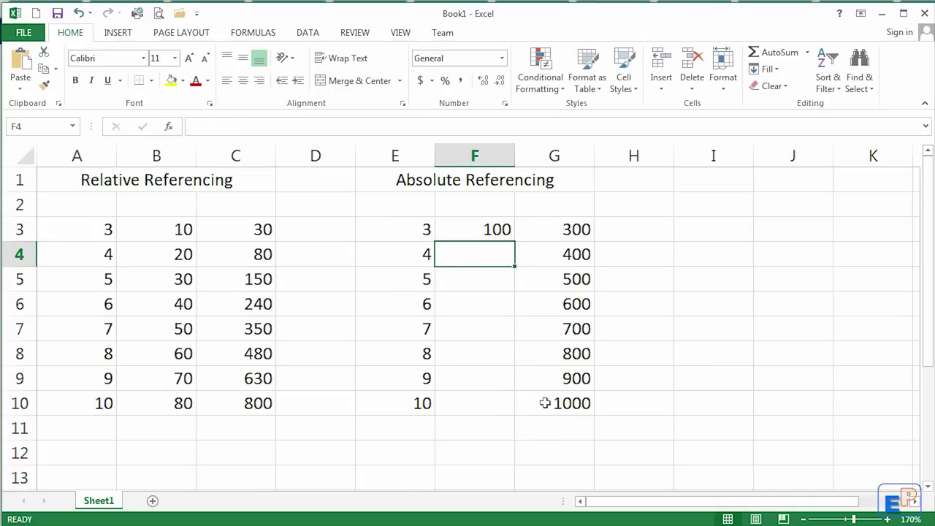
left_click_drag(547, 401, 555, 233)
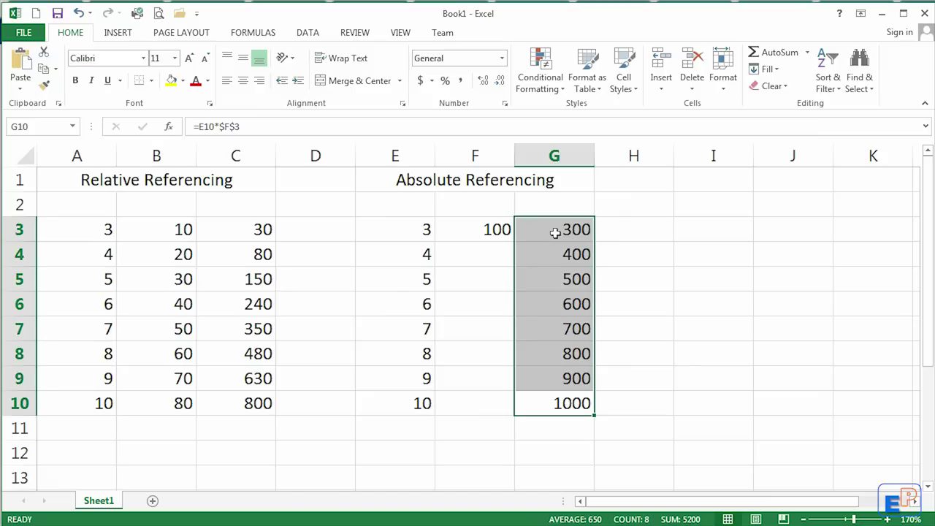
Step: Review the multiplier in F3 and the formula in G3 with its absolute reference
left_click(503, 232)
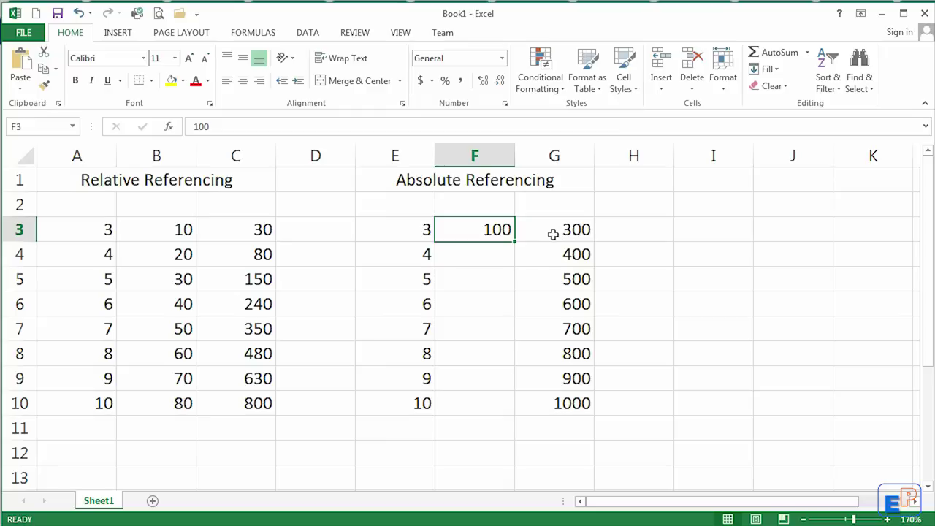
left_click_drag(552, 235, 832, 236)
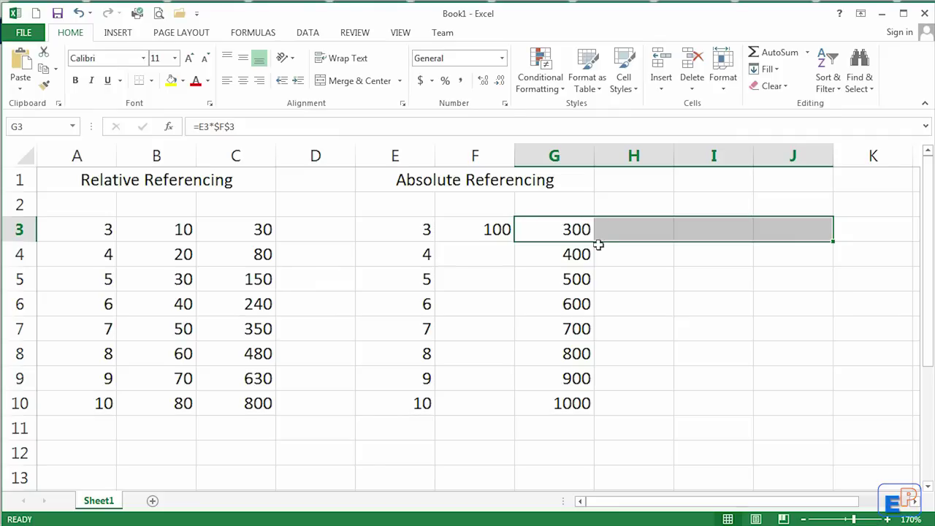
left_click(622, 255)
left_click(559, 219)
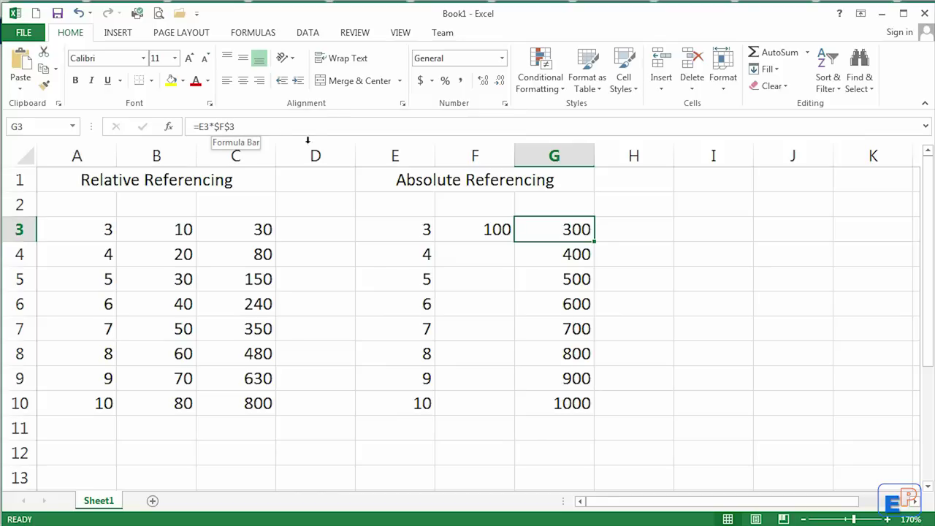
Step: Enter 3 in I3 and 4 in I4, and extend the number series down to I10
left_click(674, 230)
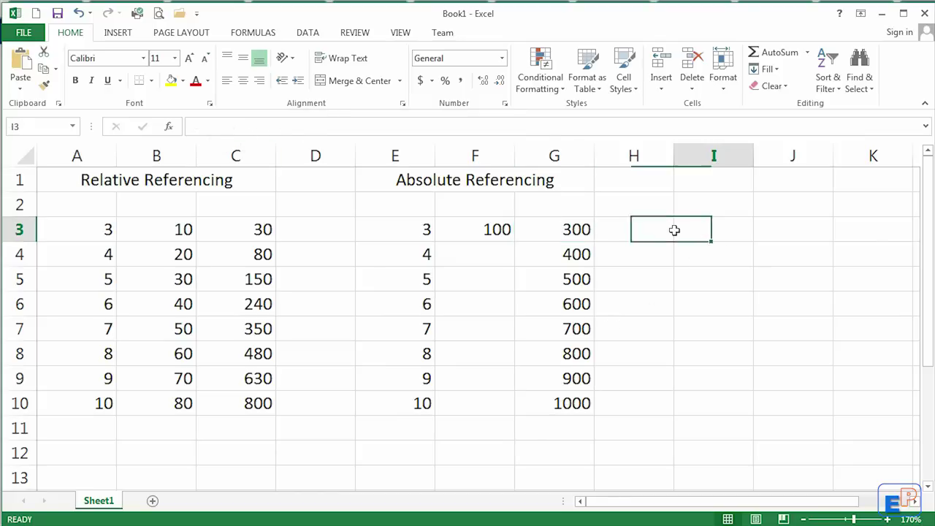
type("3")
key("Return")
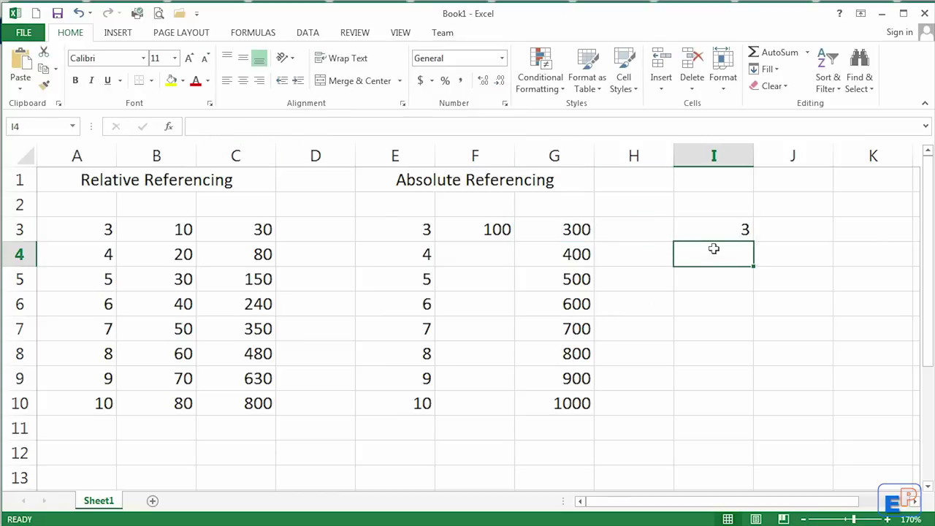
type("4")
key("Return")
left_click_drag(720, 223, 755, 406)
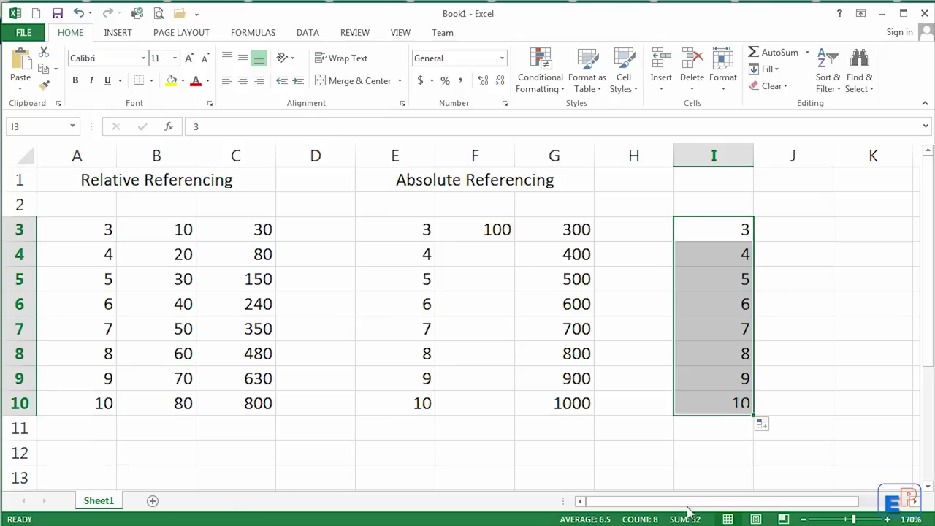
Step: Enter the formula =I3 in cell J3 to reference the first number of the new series
left_click(914, 501)
left_click(914, 501)
left_click(914, 501)
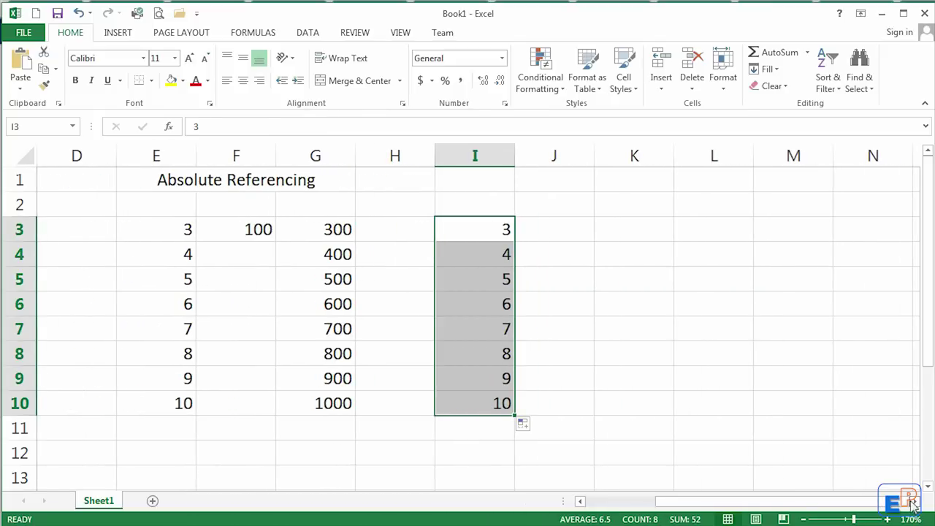
left_click(548, 229)
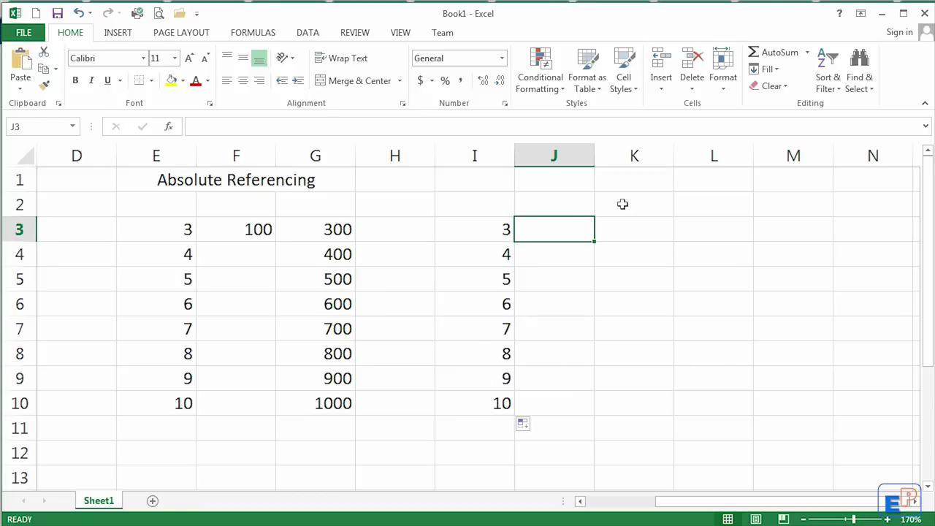
left_click(488, 230)
key("Right")
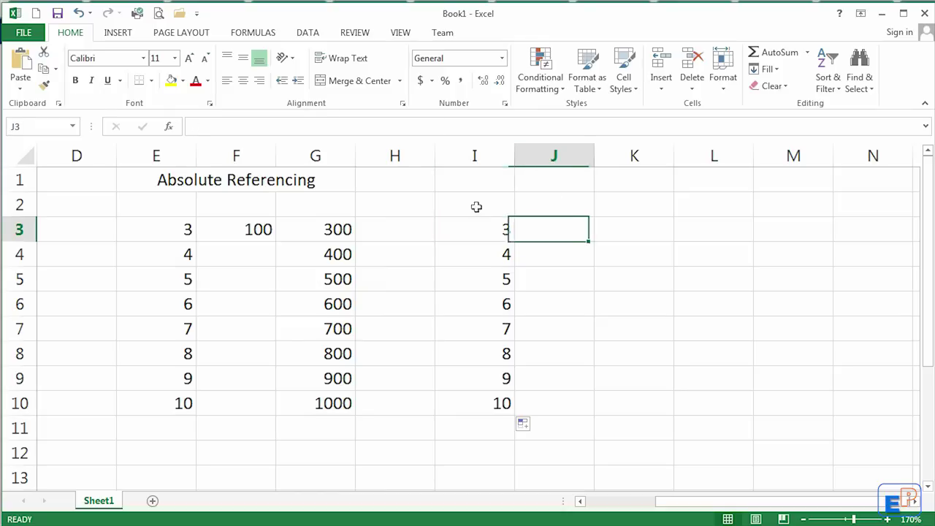
type("=")
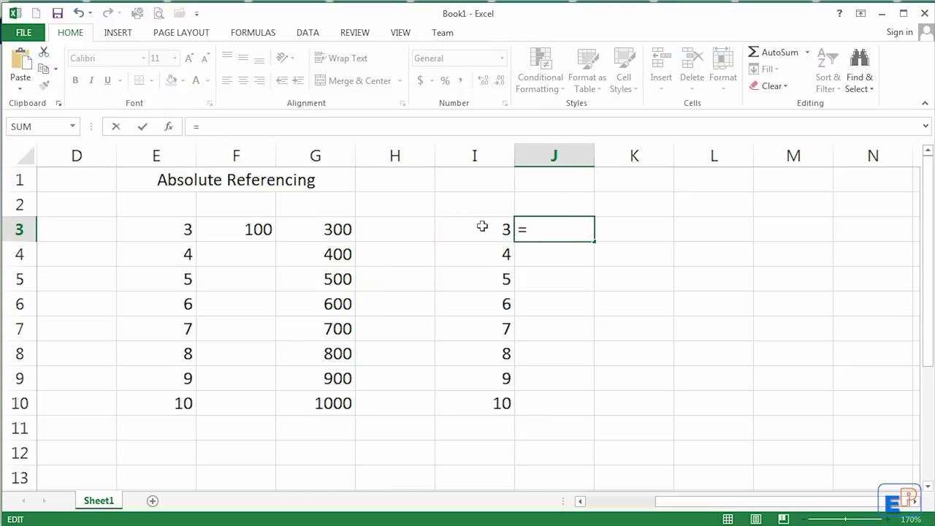
left_click(502, 225)
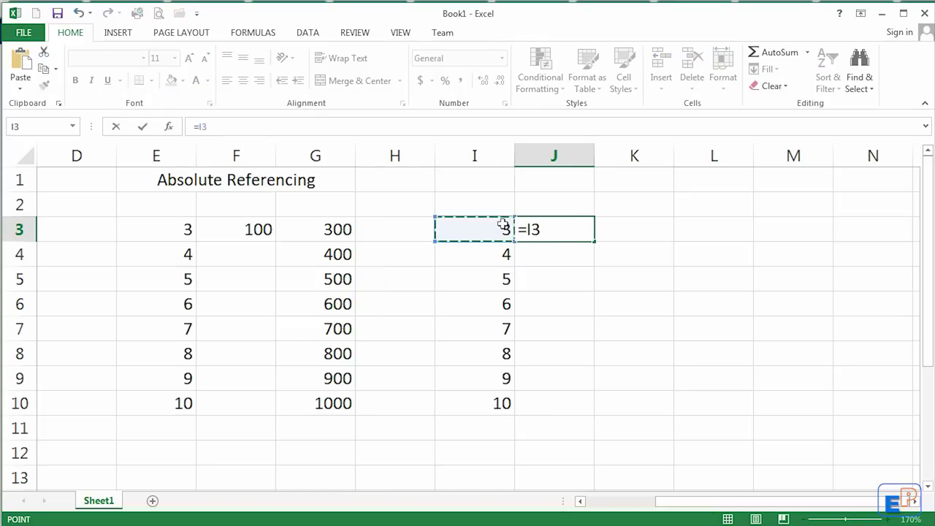
key("Return")
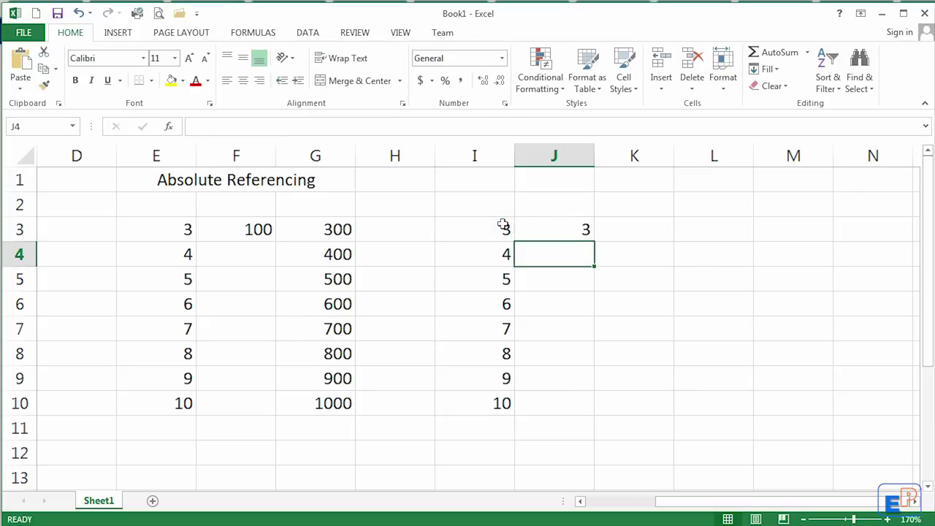
Step: Change J3's formula to =$I3 so that only the column reference is locked
left_click(574, 238)
left_click(198, 127)
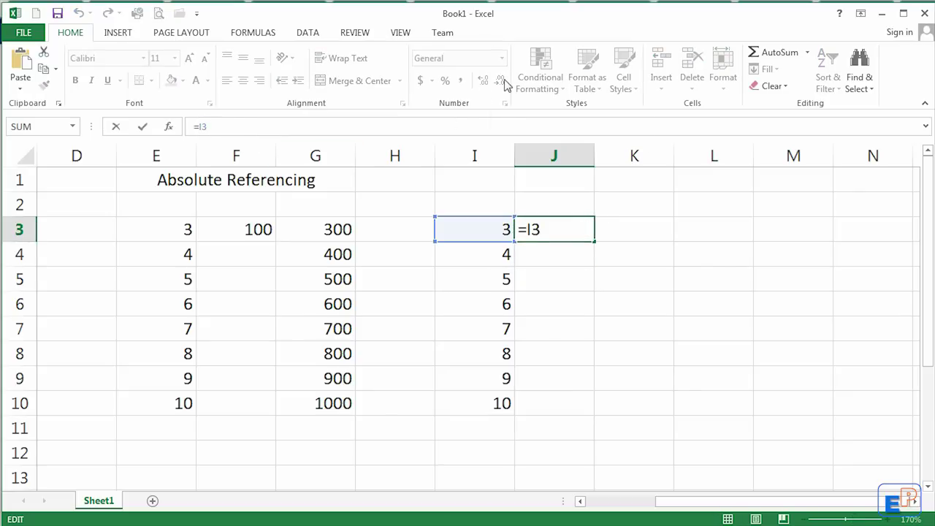
type("$")
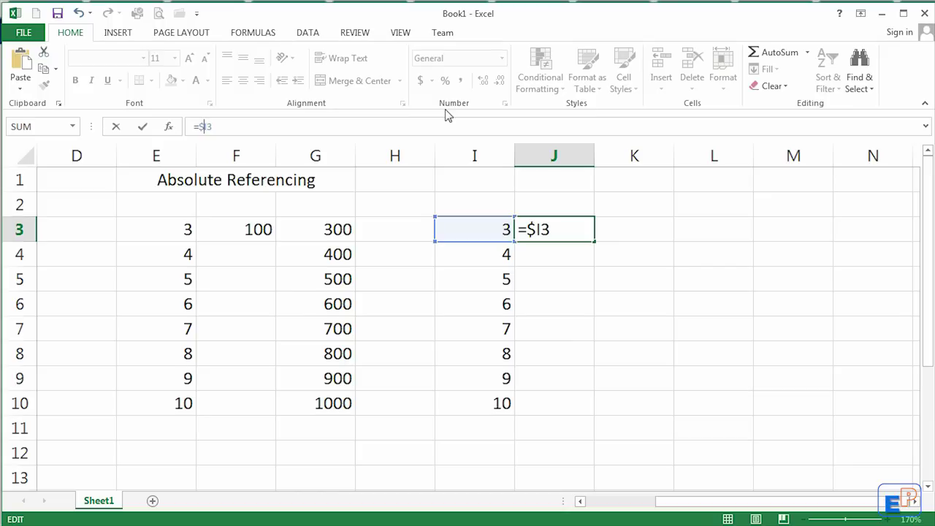
key("Return")
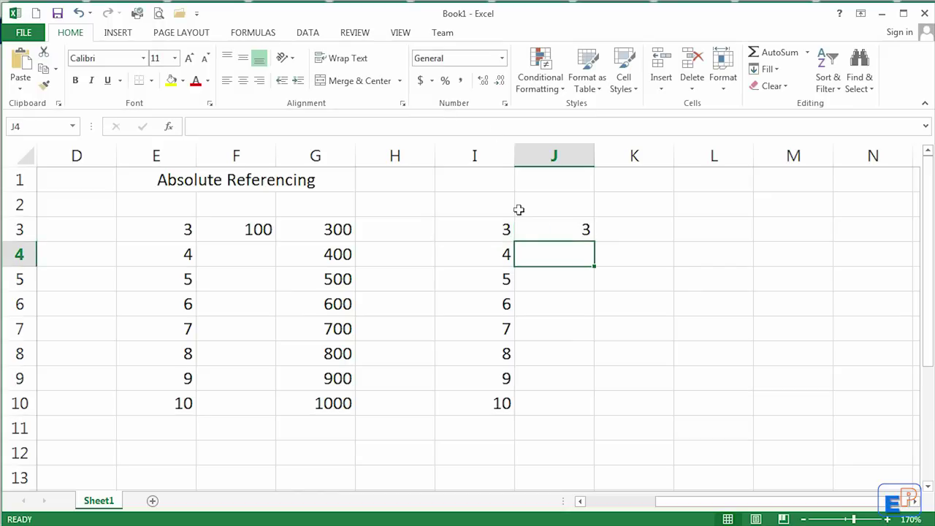
Step: Fill J3's mixed-reference formula across to L3 and extend the row down to J4:L4
left_click(509, 229)
left_click(571, 211)
left_click(590, 232)
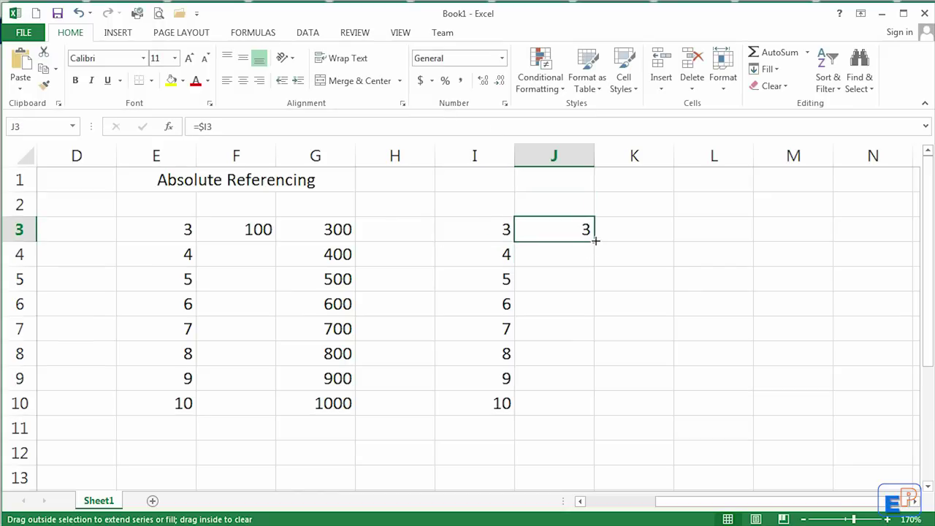
left_click_drag(596, 239, 756, 267)
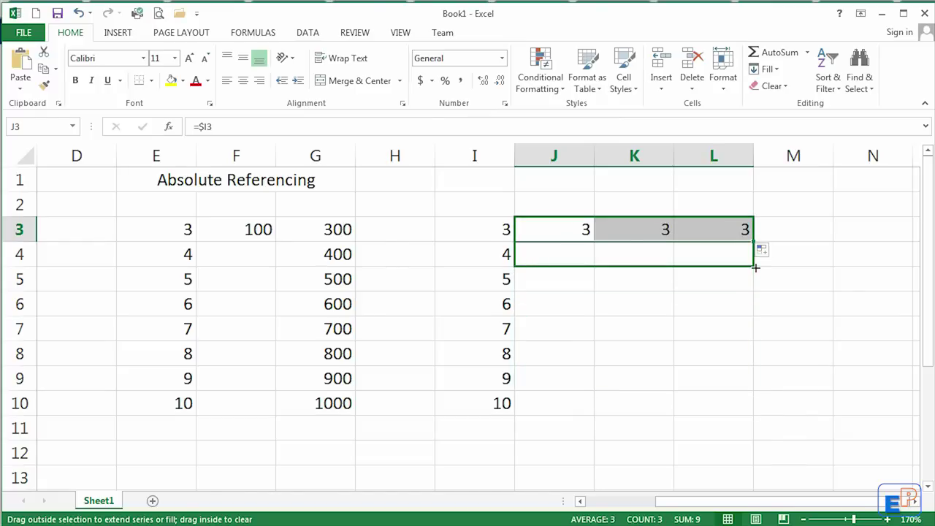
left_click_drag(755, 267, 755, 267)
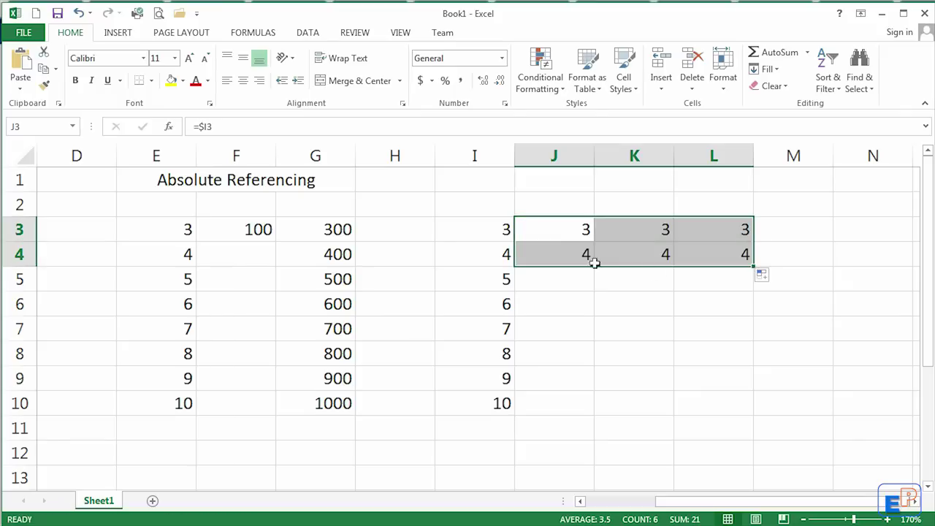
Step: Inspect the copied formulas in K4, L4, L3 and J4 for the locked column I reference
left_click(614, 248)
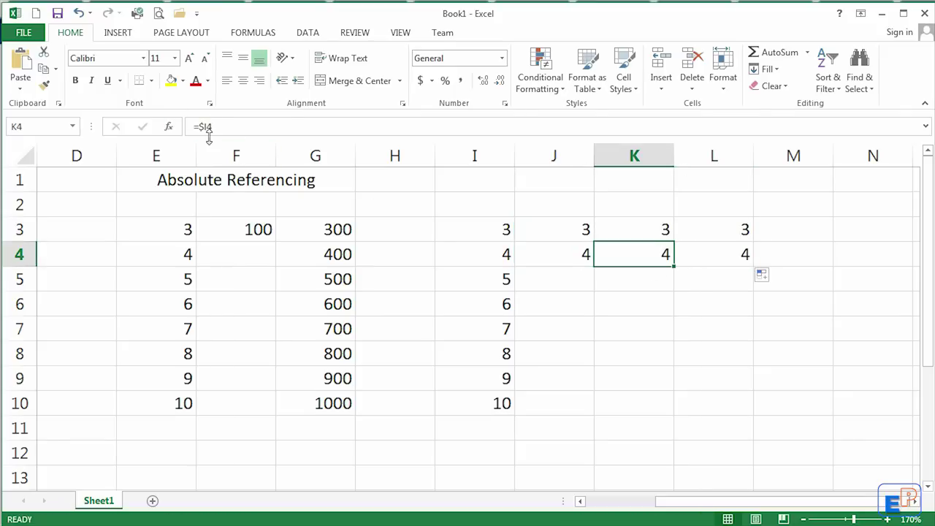
left_click(723, 251)
left_click(726, 211)
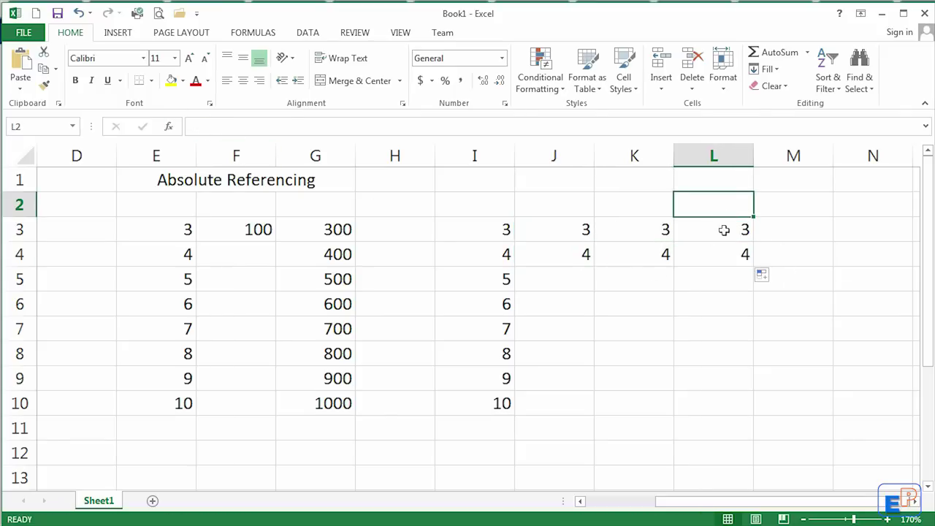
left_click(720, 232)
left_click(565, 255)
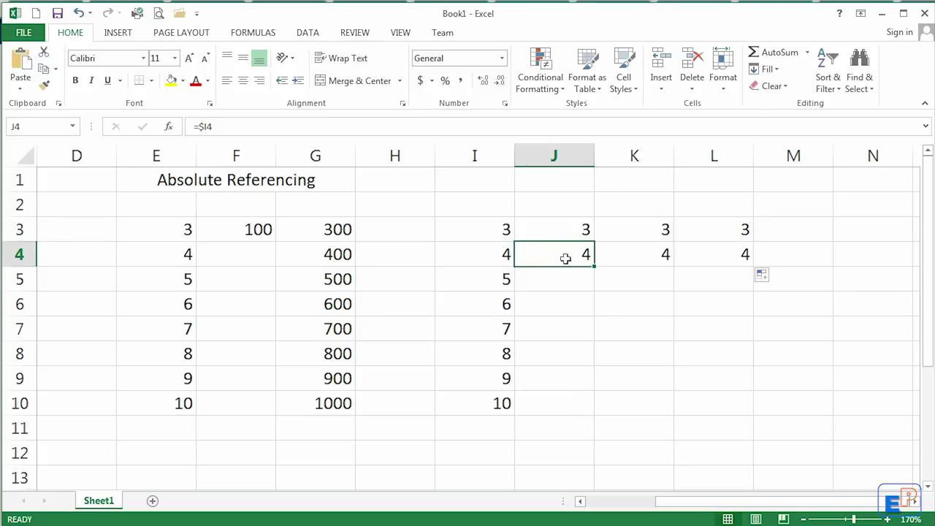
Step: Enter the fully relative formula =I5 in J5 and fill it across to L5
left_click(500, 283)
left_click(555, 285)
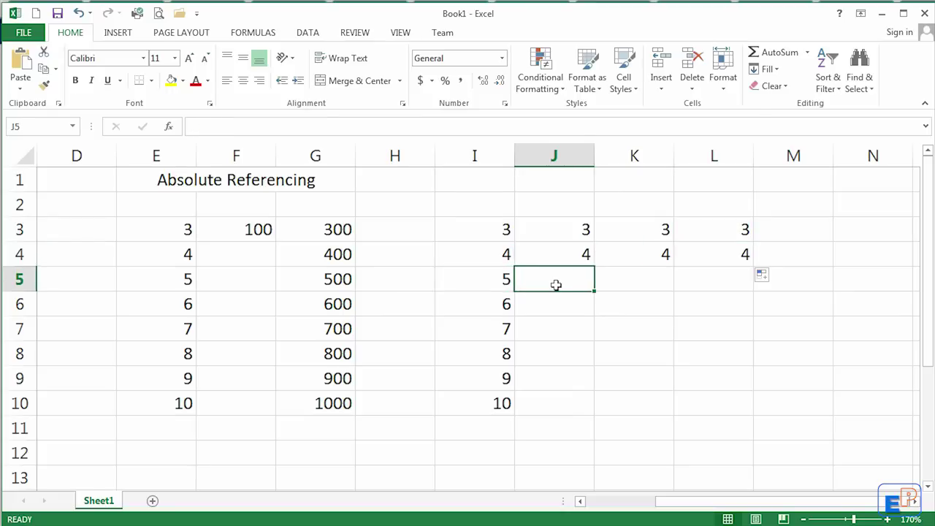
type("=")
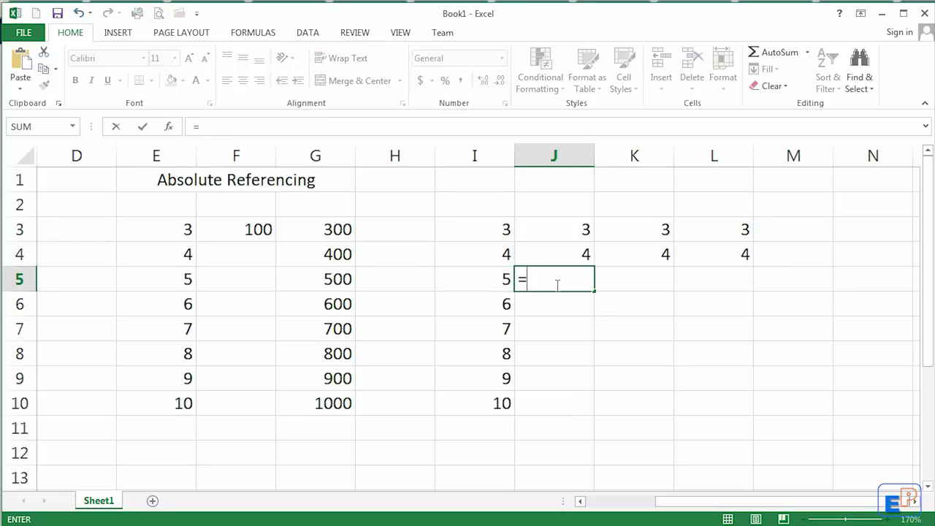
left_click(479, 287)
key("Return")
left_click(553, 275)
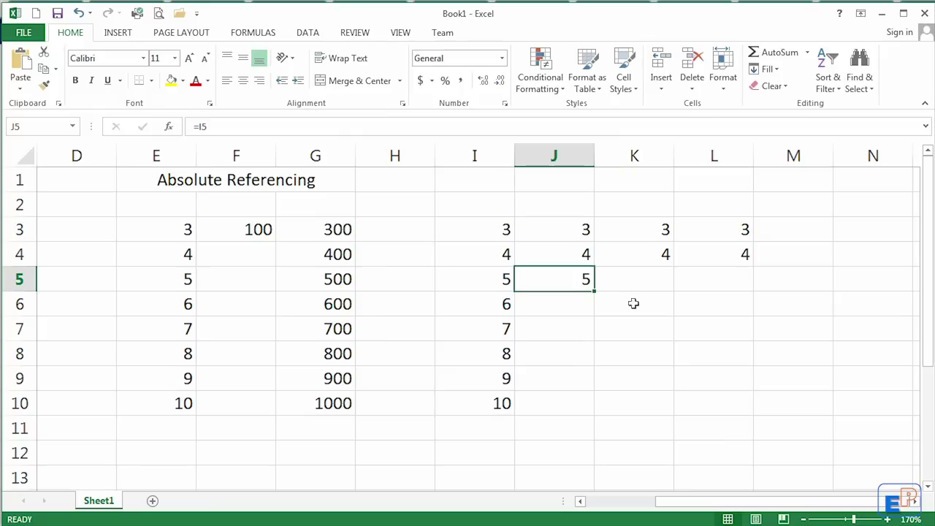
left_click_drag(596, 292, 733, 286)
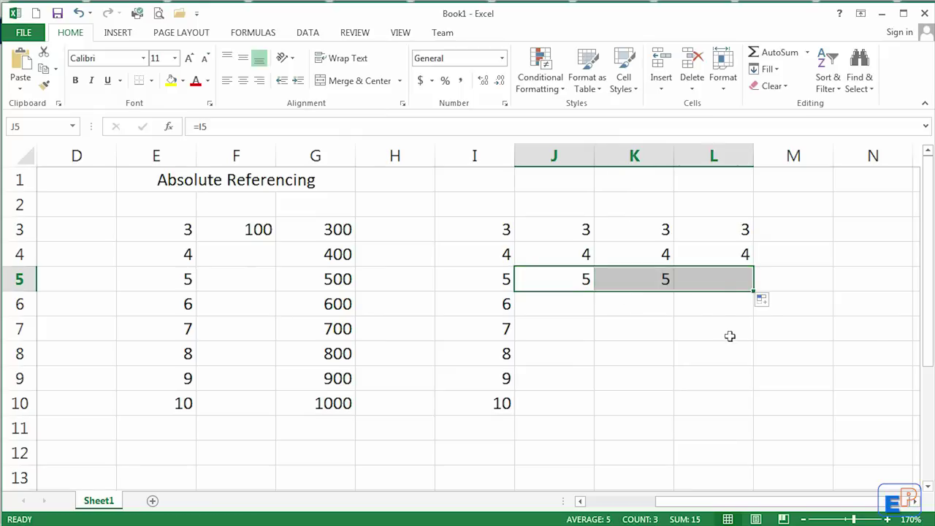
Step: Compare the relative references in J5:L5 with the locked-column references in J4 and K4
left_click(647, 276)
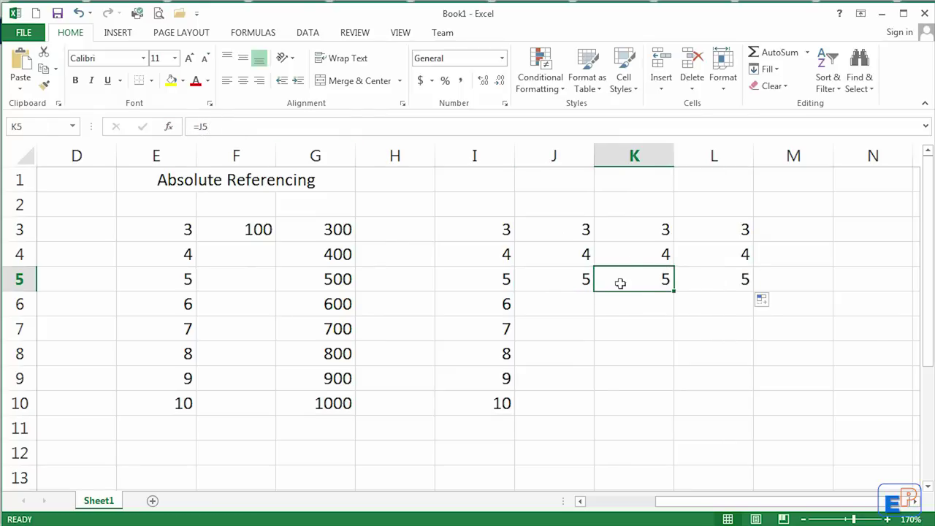
left_click(582, 277)
left_click(616, 281)
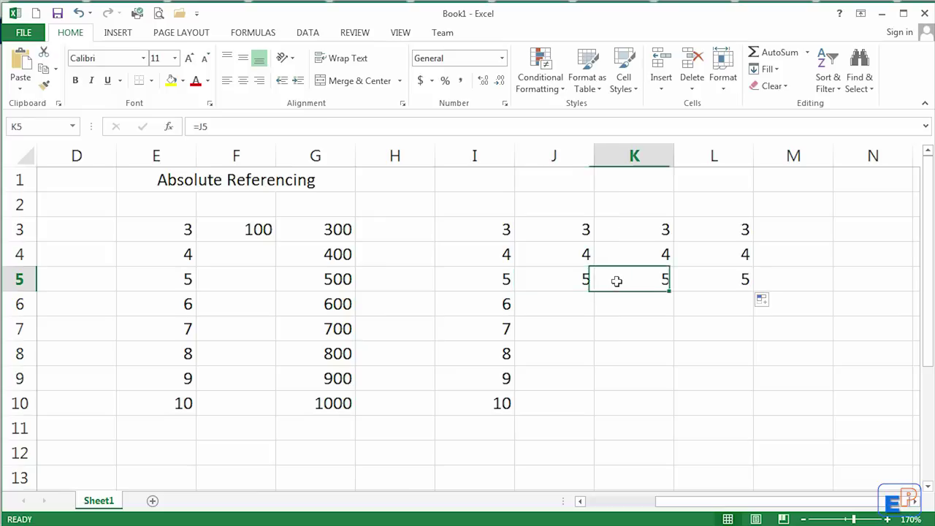
left_click(724, 282)
left_click(567, 257)
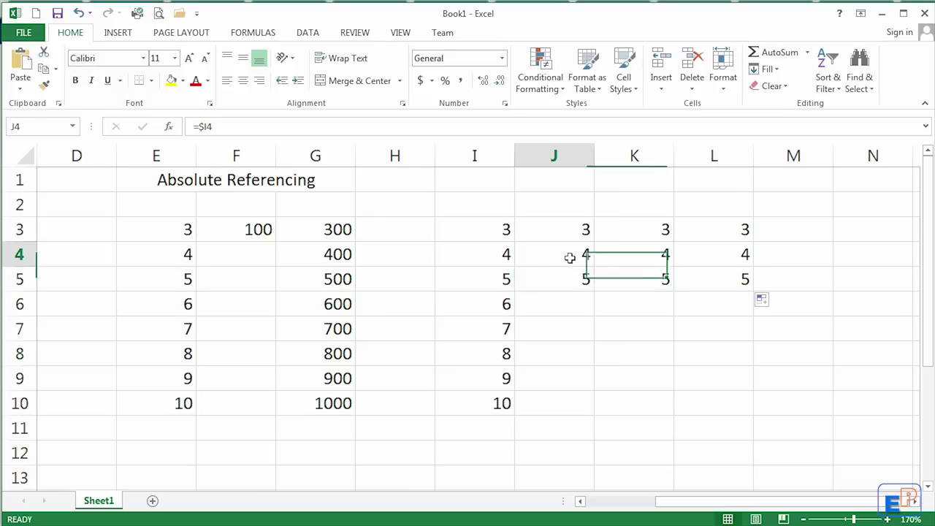
left_click(627, 255)
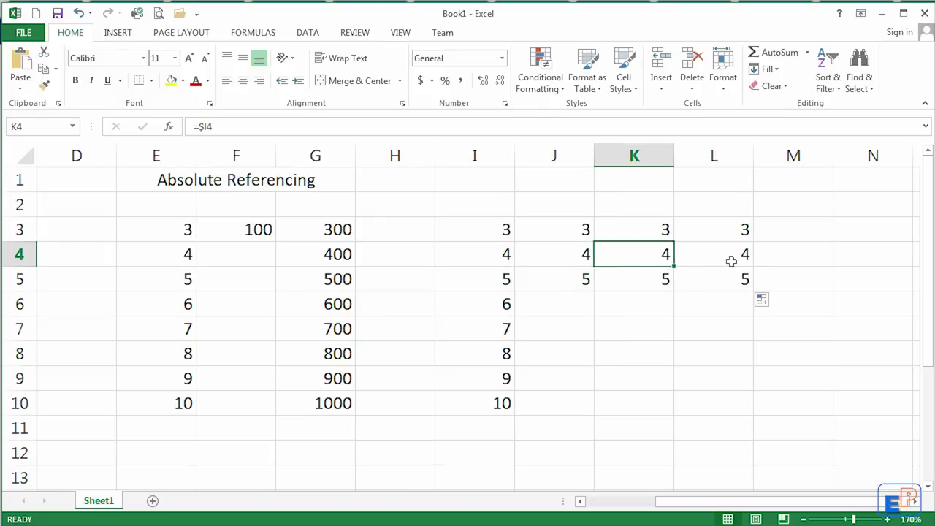
Step: Extend the formulas in L4 and L5 across to column N and check the references in M5 and N5
left_click(730, 261)
left_click_drag(752, 266, 892, 267)
left_click(713, 285)
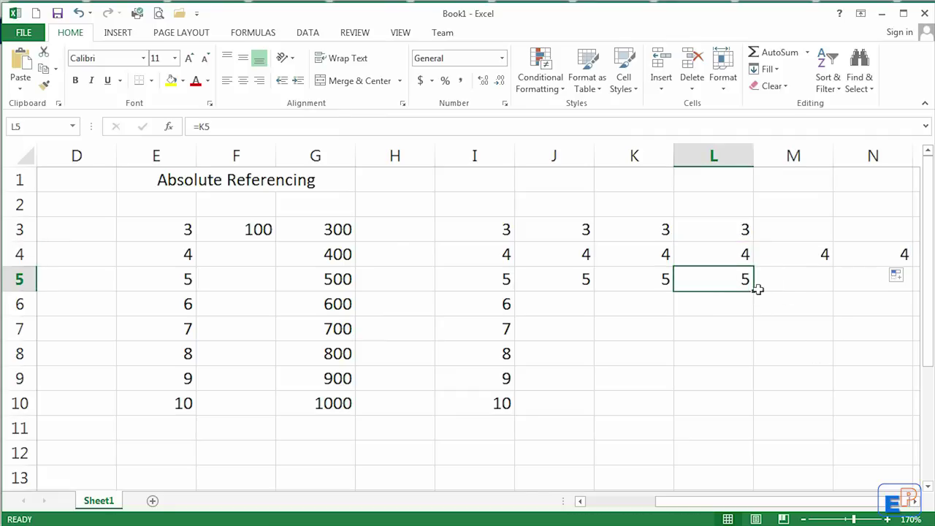
left_click_drag(754, 290, 877, 288)
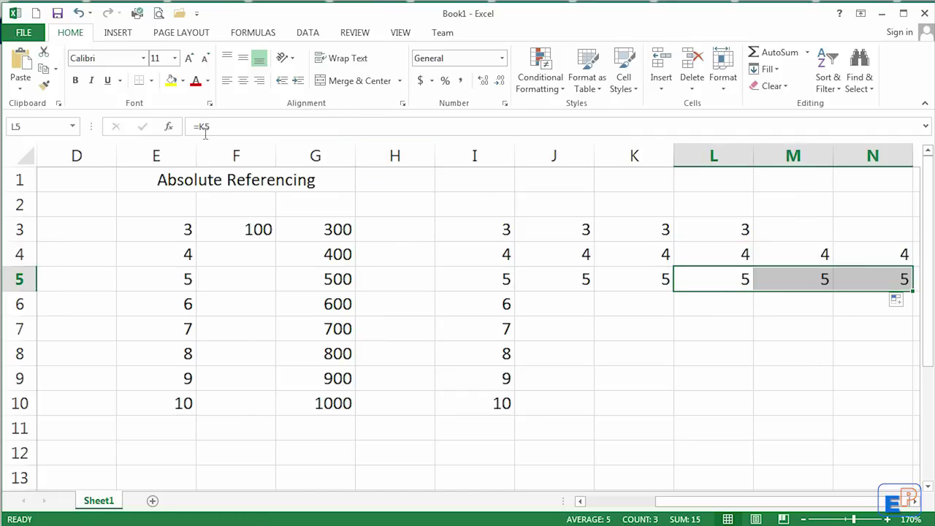
left_click(821, 282)
left_click(875, 284)
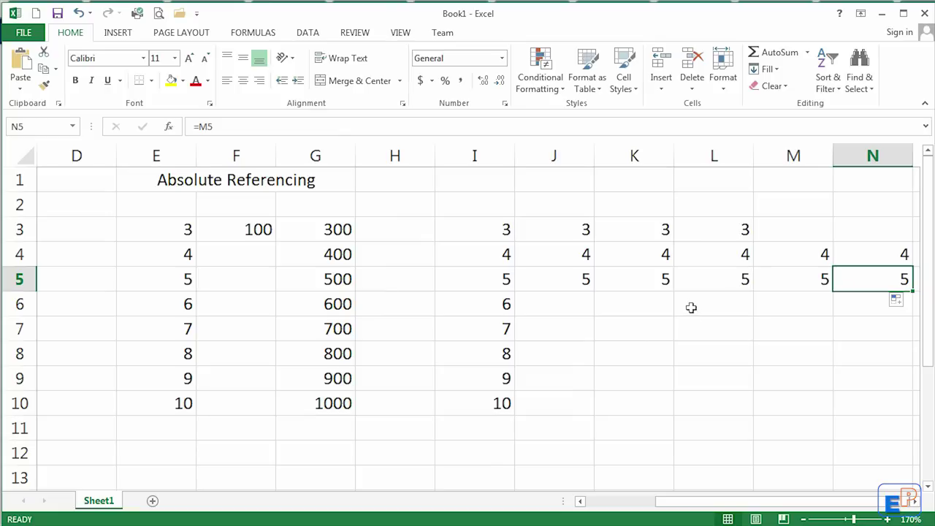
Step: Review the mixed reference =$I3 in J3 against its source cell I3
left_click(478, 235)
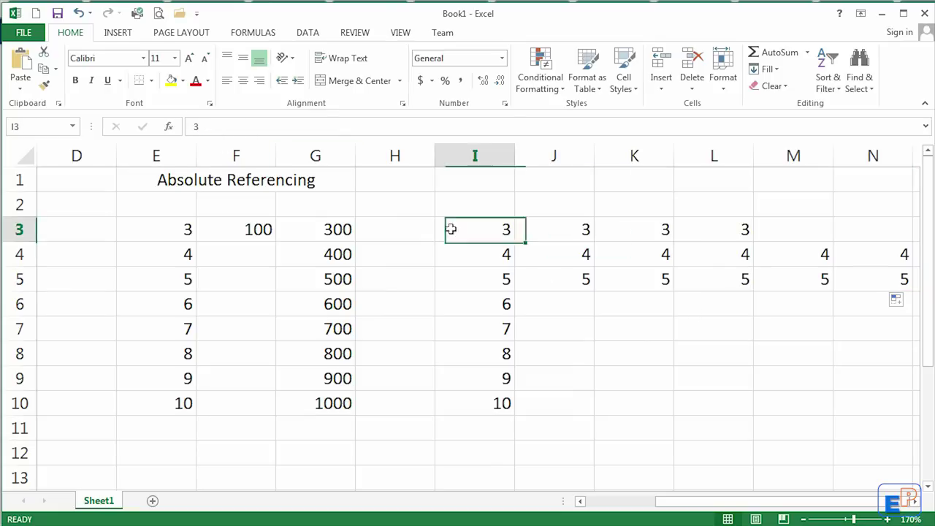
left_click(578, 229)
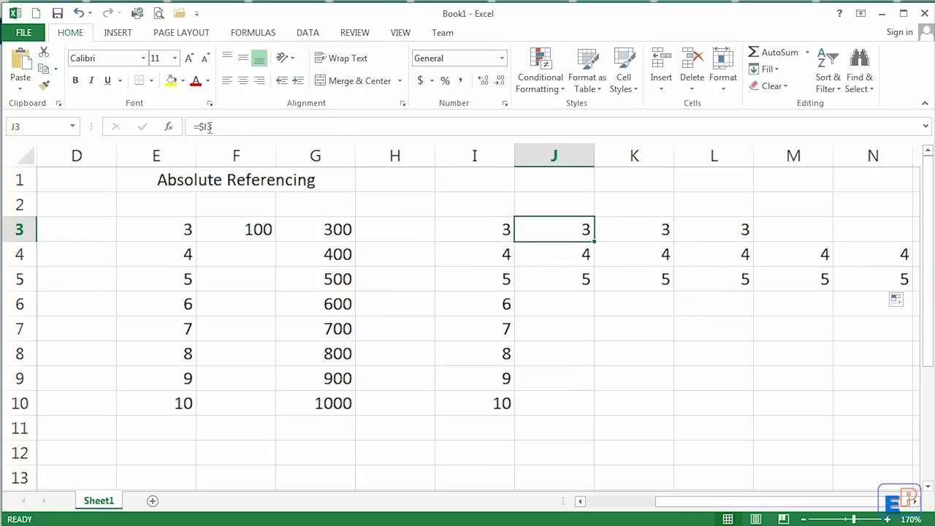
left_click(209, 127)
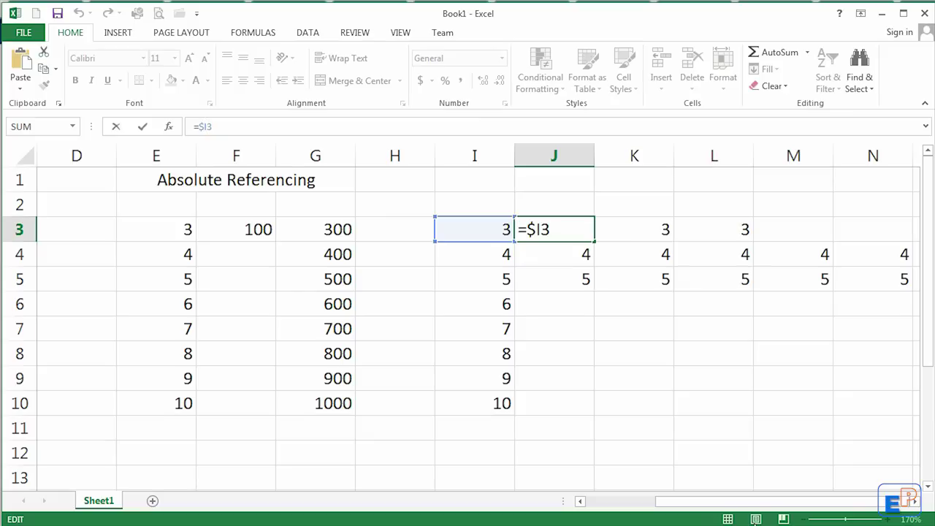
Step: Review the relative and absolute referencing tables in A1:G10, including the single multiplier in F3 and the empty cells below it
left_click_drag(755, 504, 622, 504)
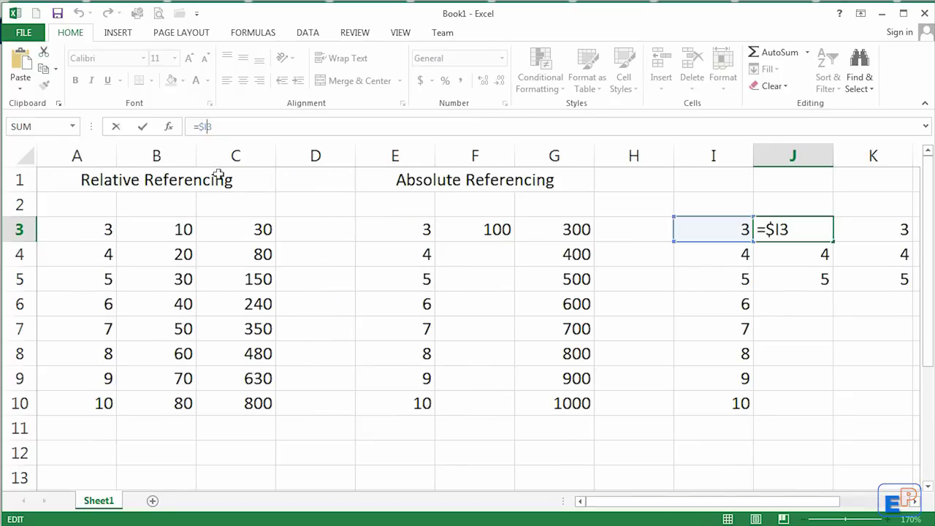
left_click(117, 179)
left_click_drag(116, 179, 498, 396)
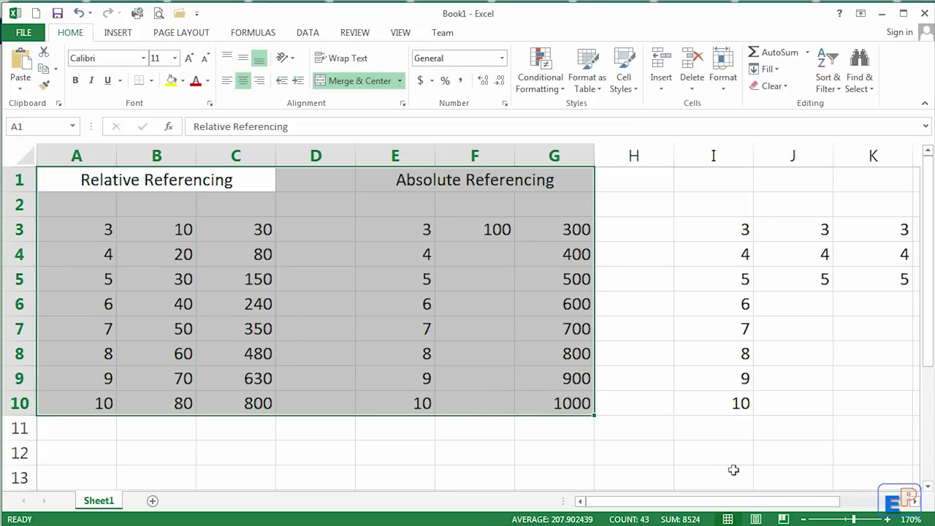
left_click_drag(752, 505, 684, 505)
left_click(510, 229)
left_click(502, 257)
left_click(491, 281)
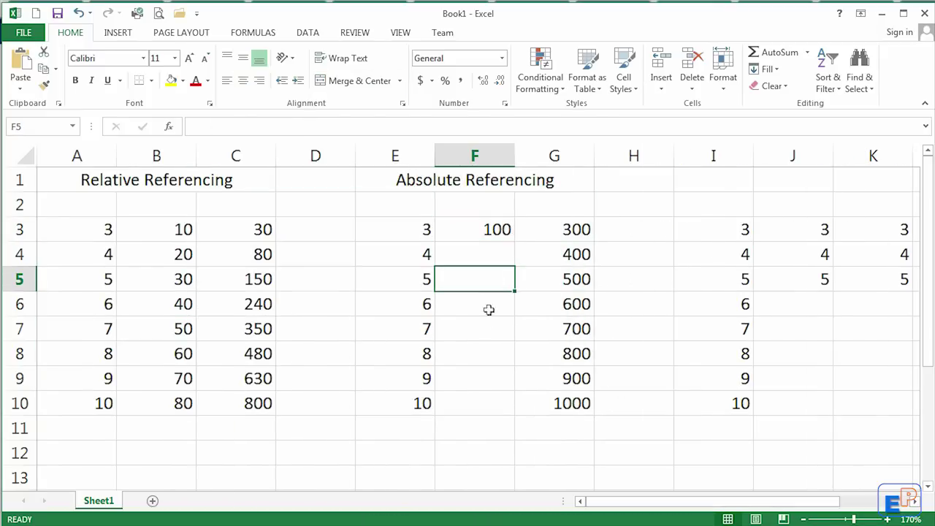
left_click(487, 329)
left_click(489, 230)
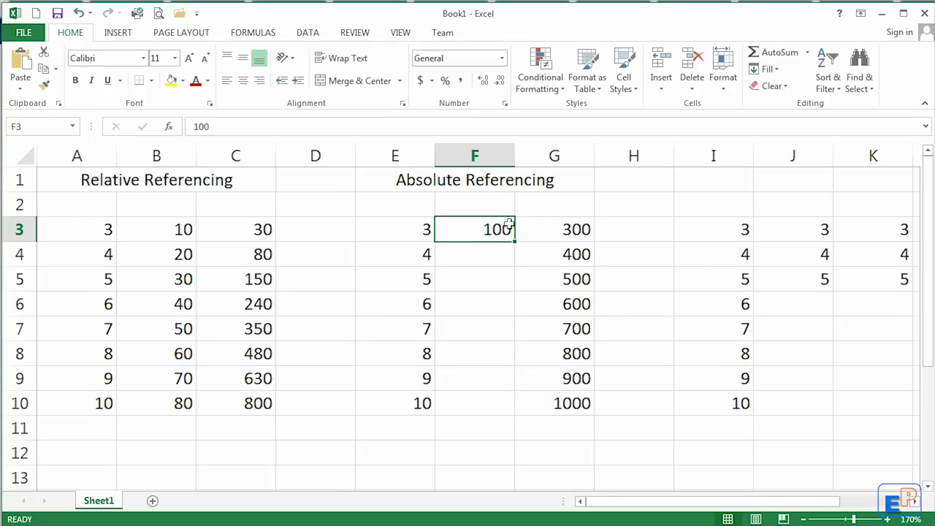
Step: Enter a rate of 10% in H2 above the empty column beside the absolute referencing results
left_click(660, 204)
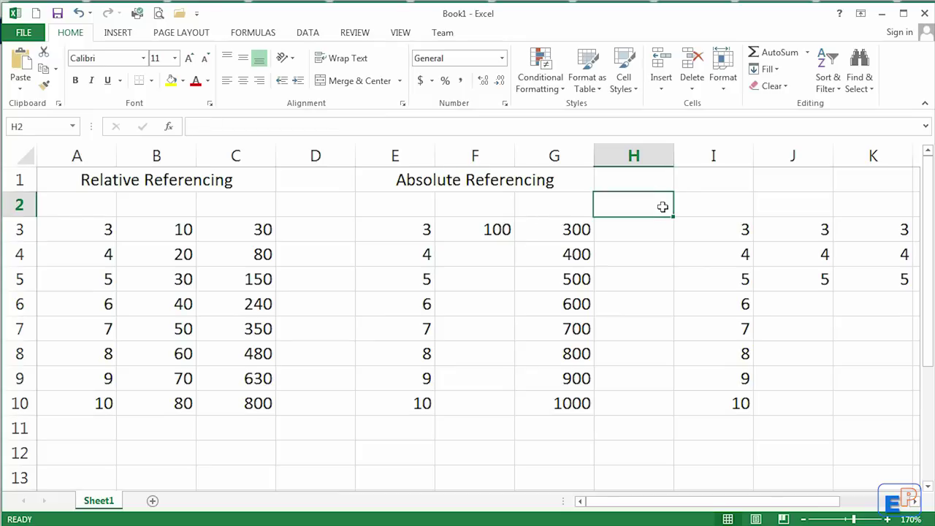
type("10")
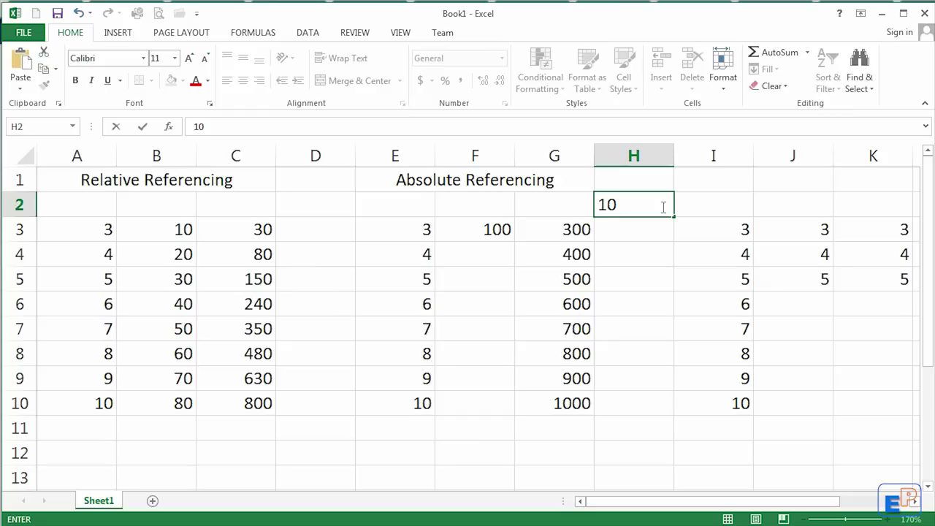
type("%")
key("Return")
Step: Enter =G3*$H$2 in H3 with an absolute reference to the rate, and fill it down to H10
left_click(584, 228)
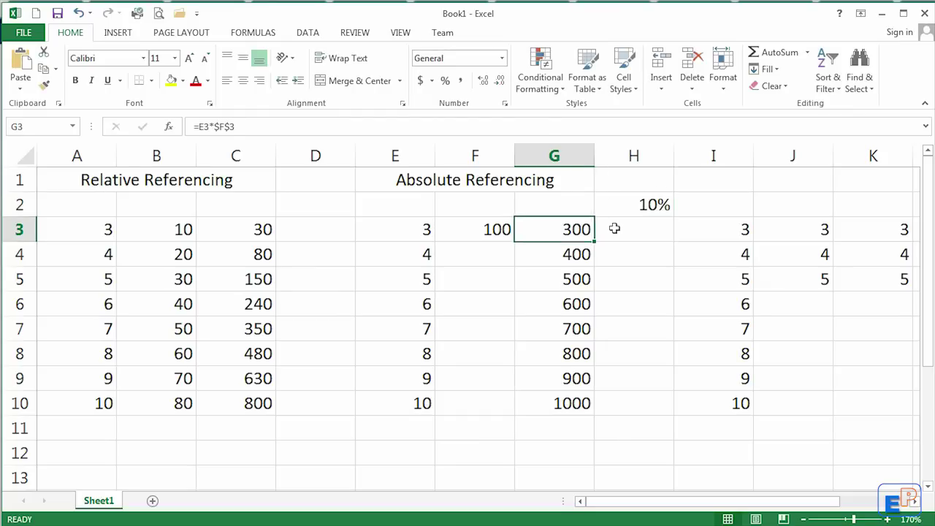
left_click(615, 229)
type("=")
left_click(557, 233)
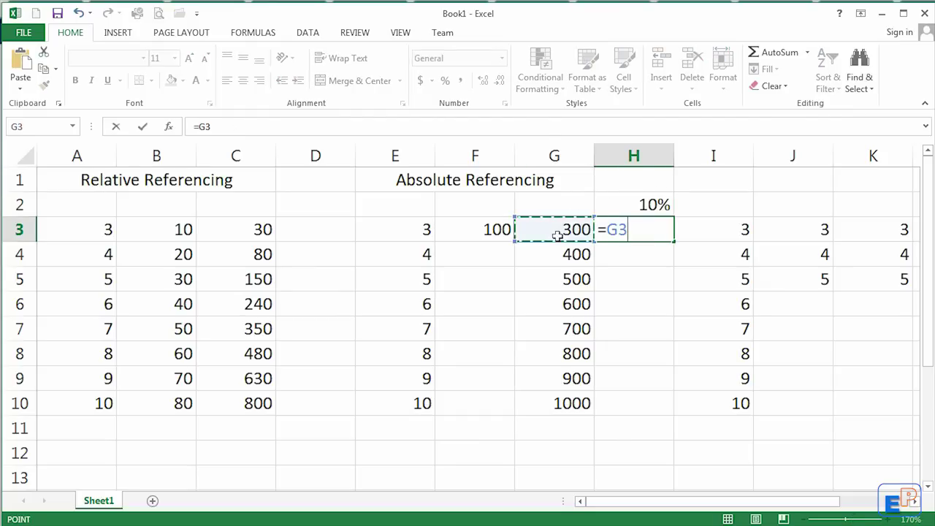
type("*")
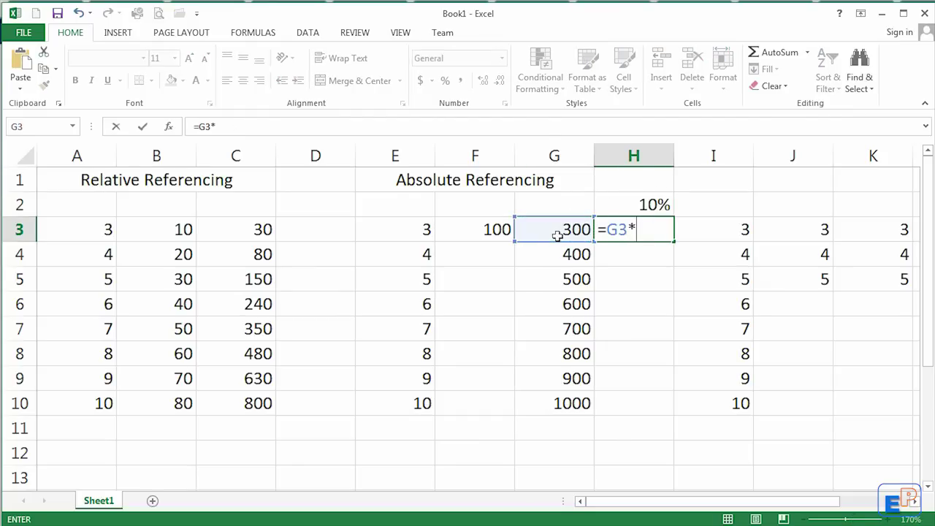
left_click(633, 209)
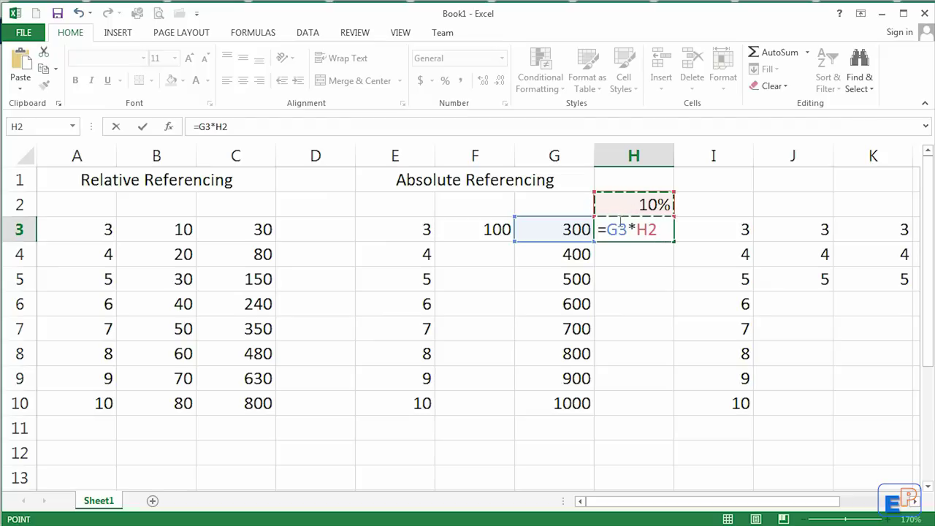
key("F4")
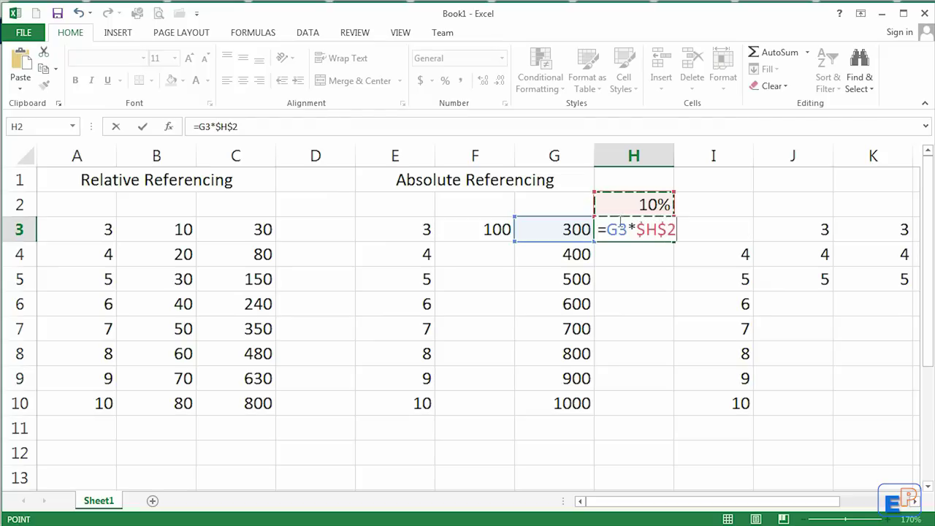
key("Return")
left_click(668, 232)
double_click(672, 241)
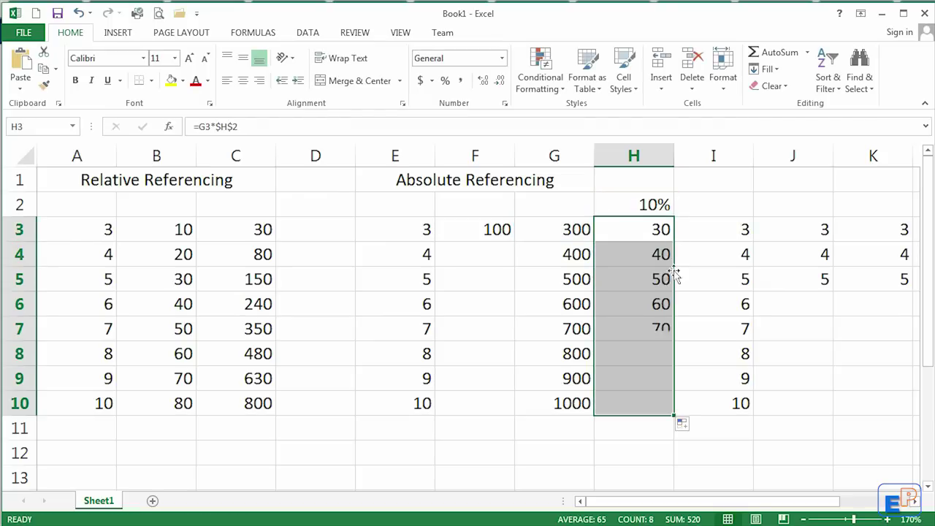
Step: Change the rate in H2 to 20%, followed by 50%, to recalculate the column H formulas
left_click(651, 204)
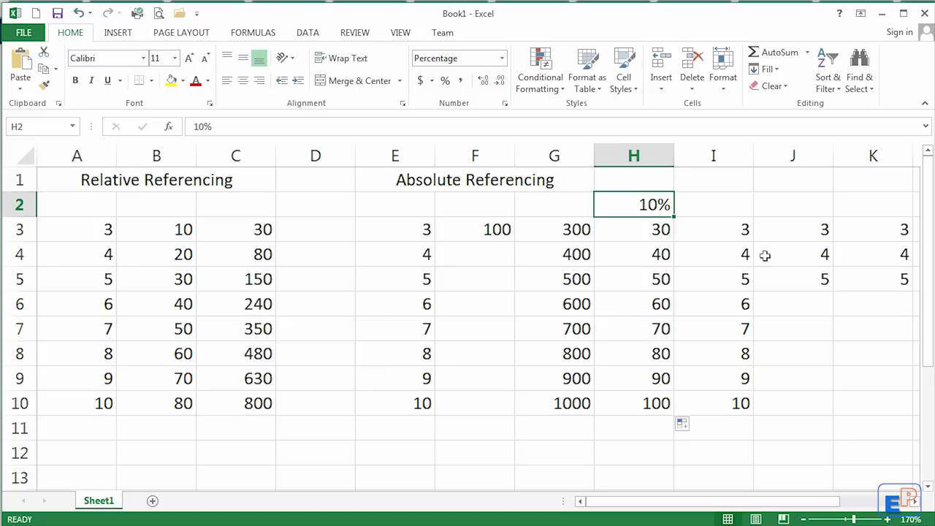
type("20")
key("Return")
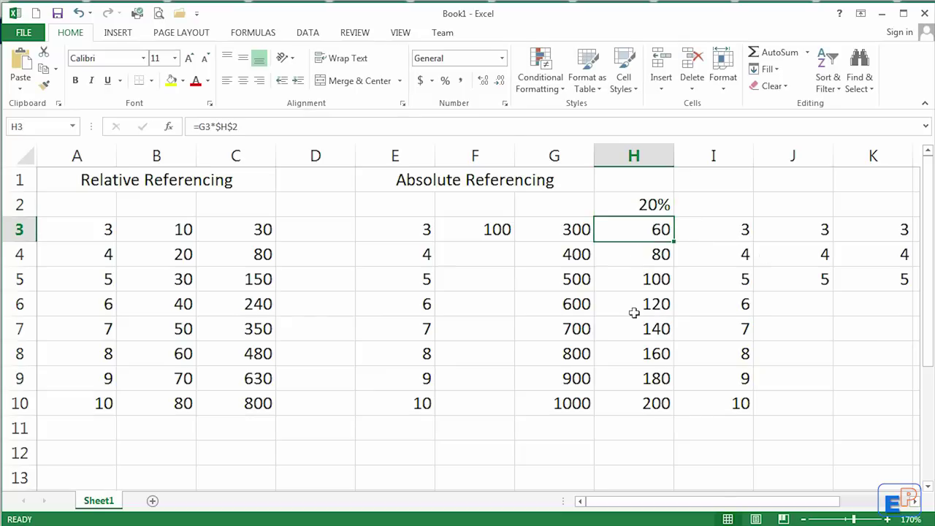
left_click(645, 205)
type("50")
key("Return")
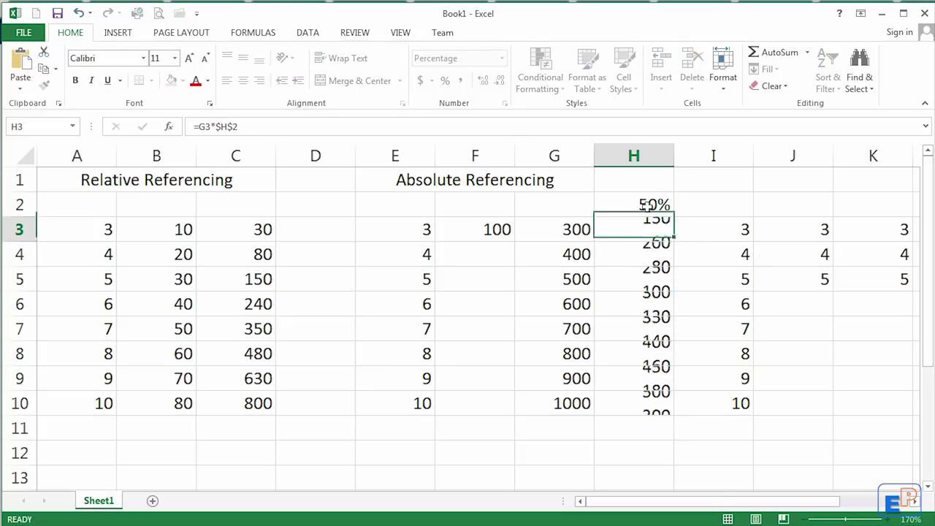